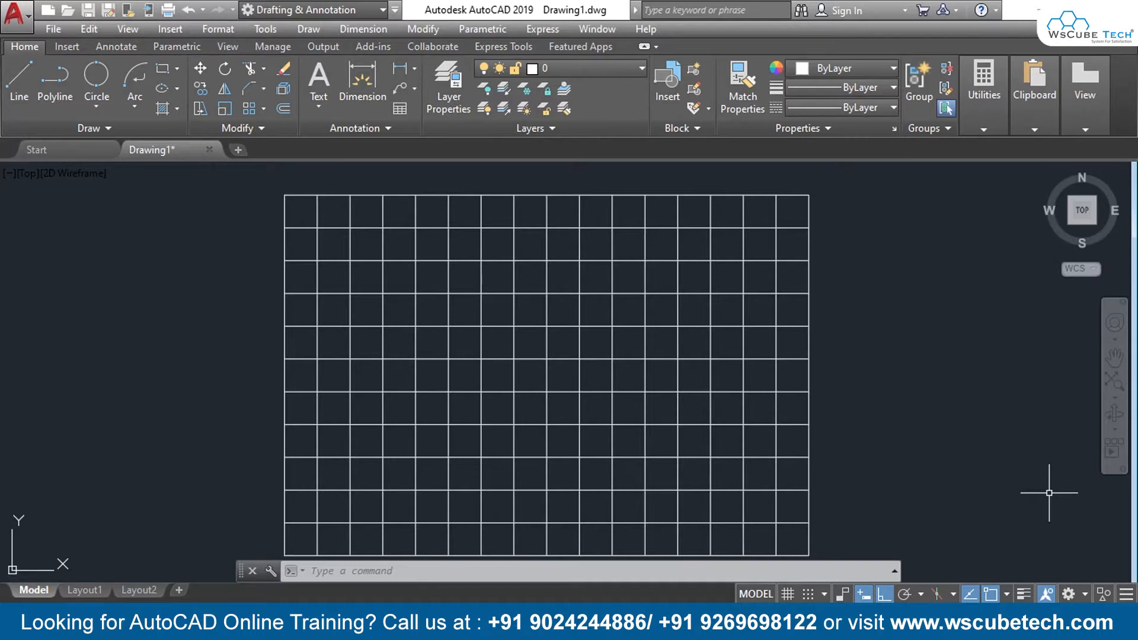
Step: Draw a six-cornered wipeout over the middle of the grid with ortho mode off, and undo it
left_click(93, 124)
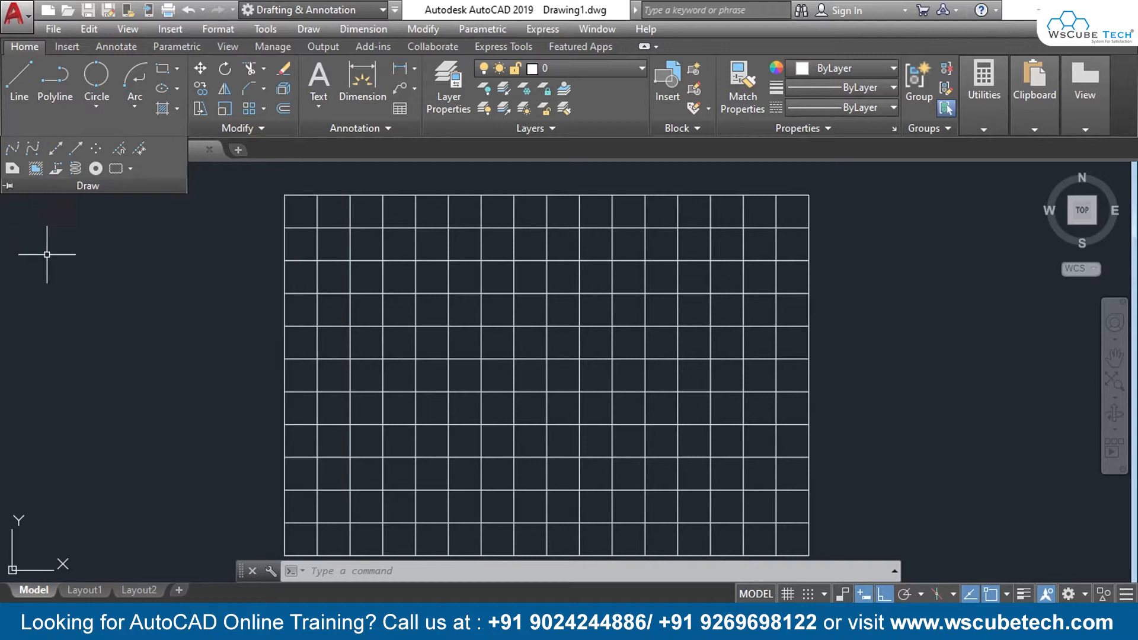
type("w")
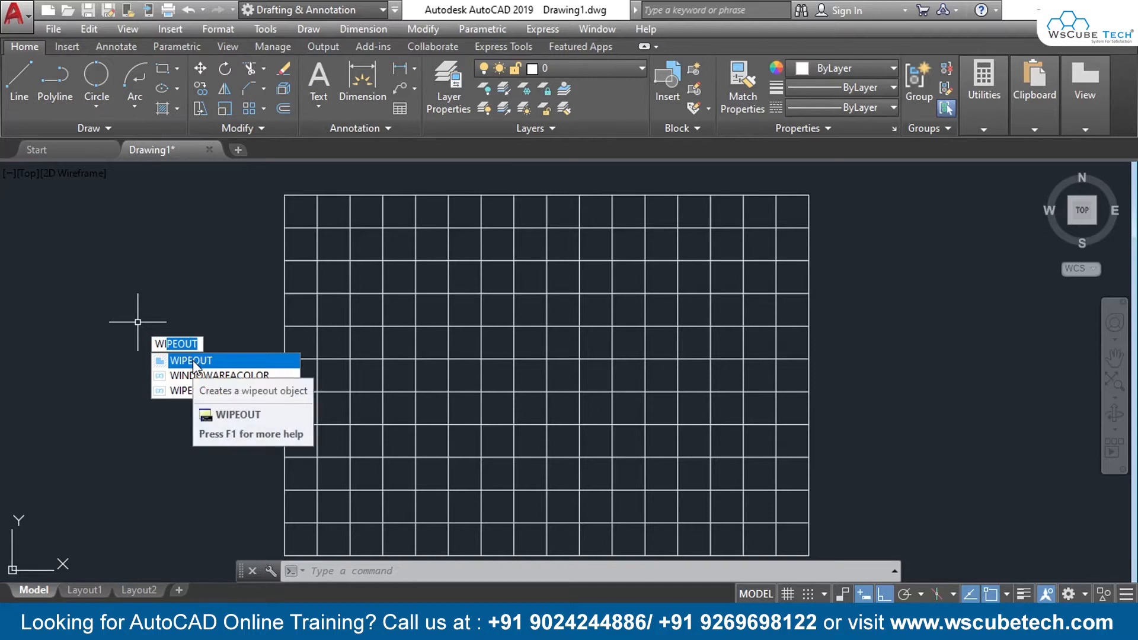
left_click(194, 362)
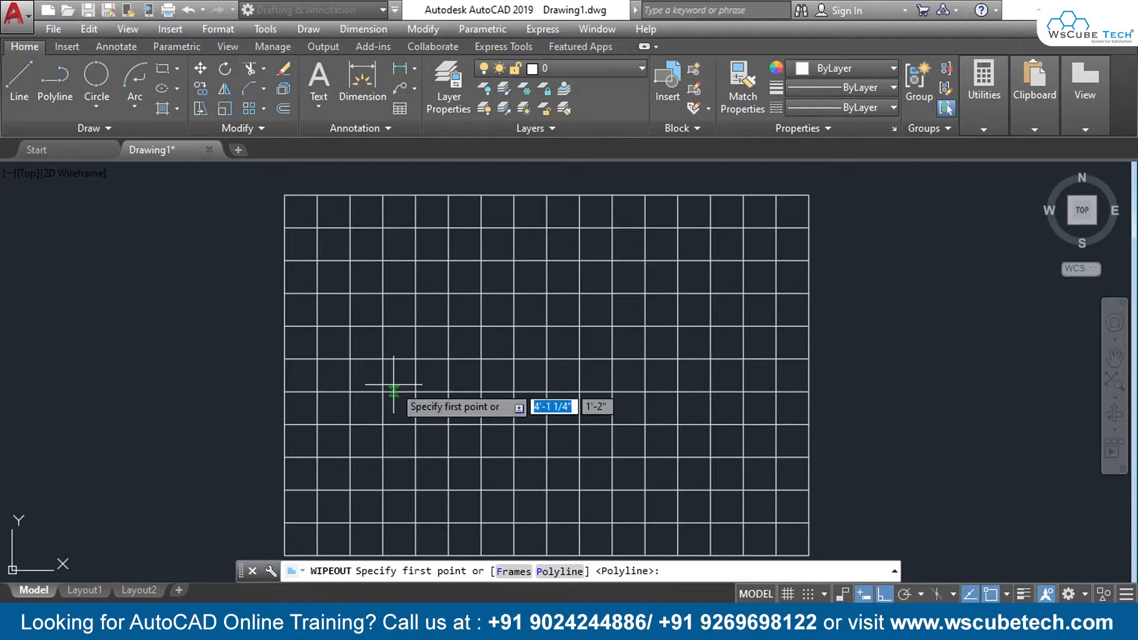
left_click(441, 277)
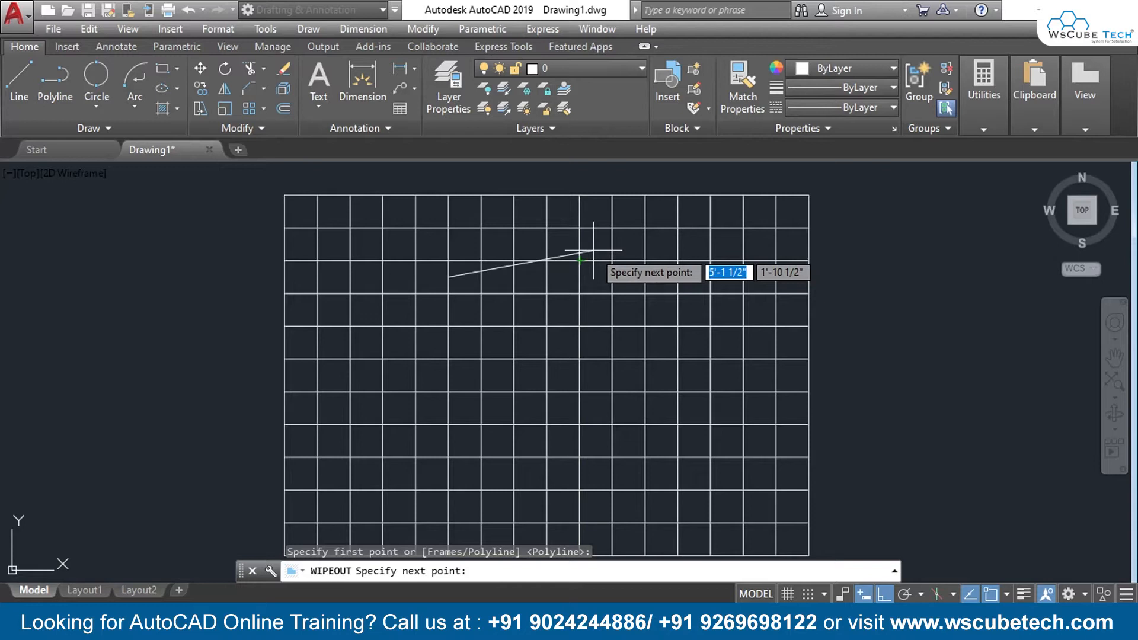
key("F8")
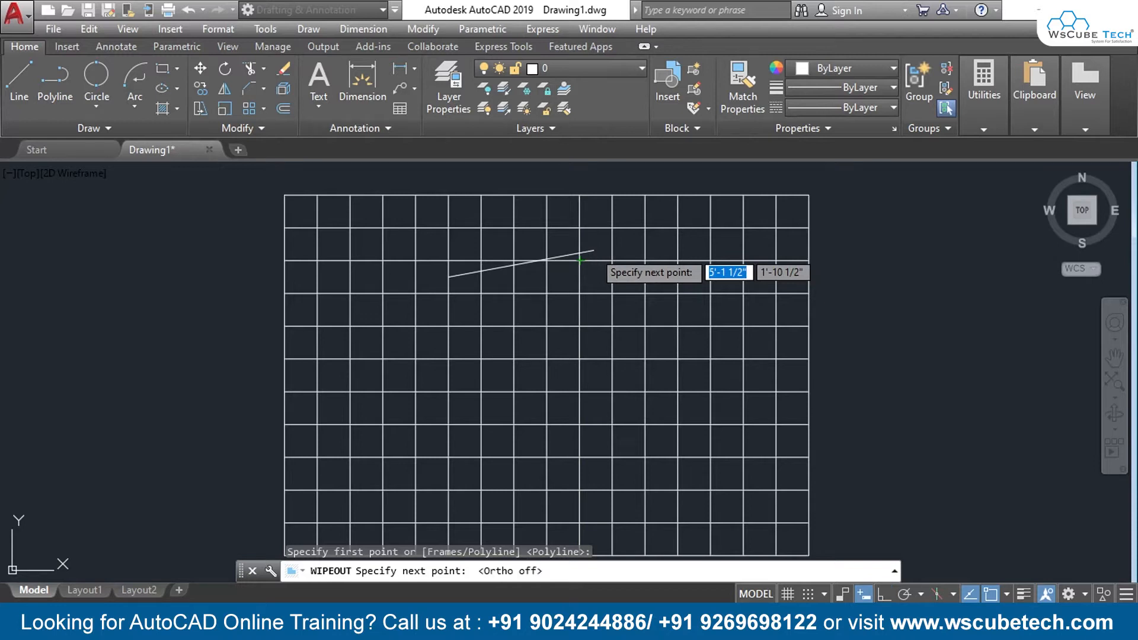
left_click(525, 244)
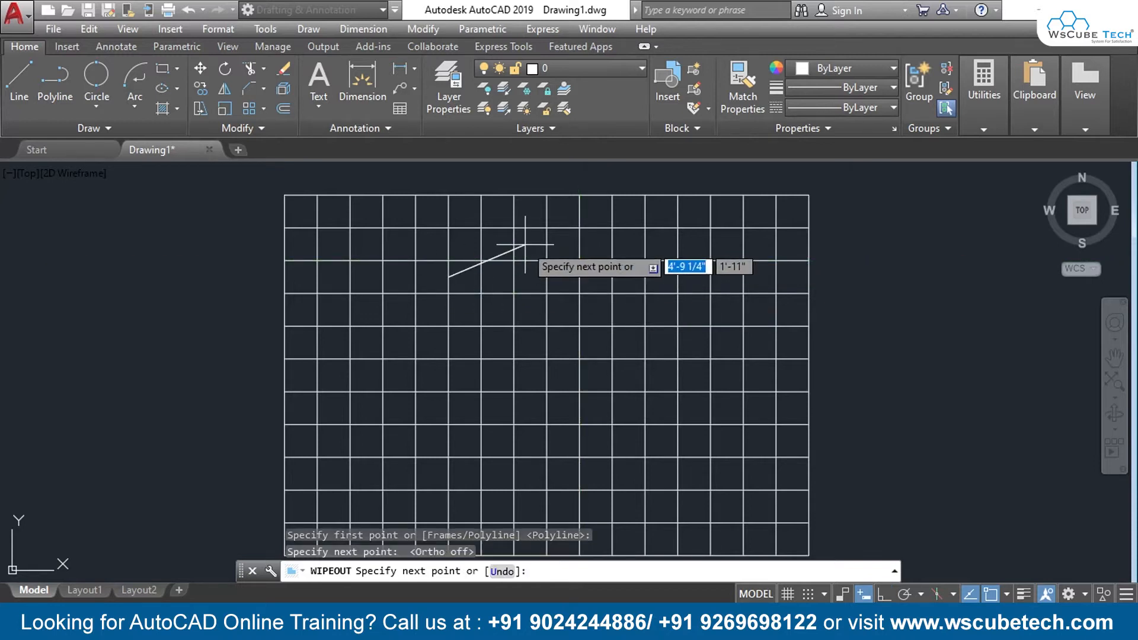
left_click(631, 283)
left_click(630, 391)
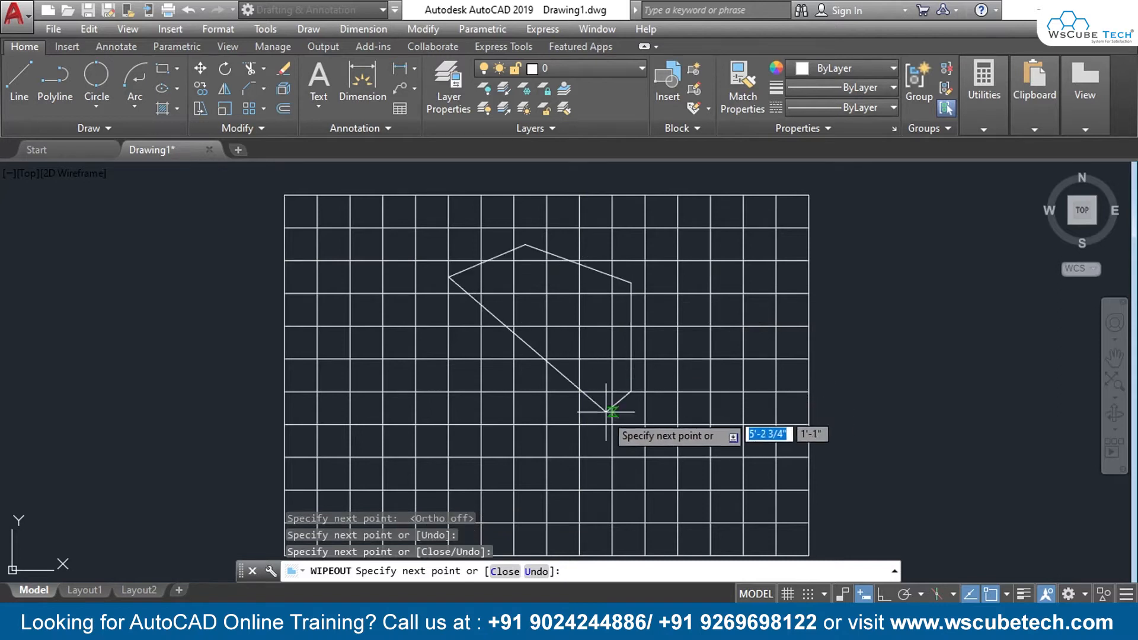
left_click(467, 424)
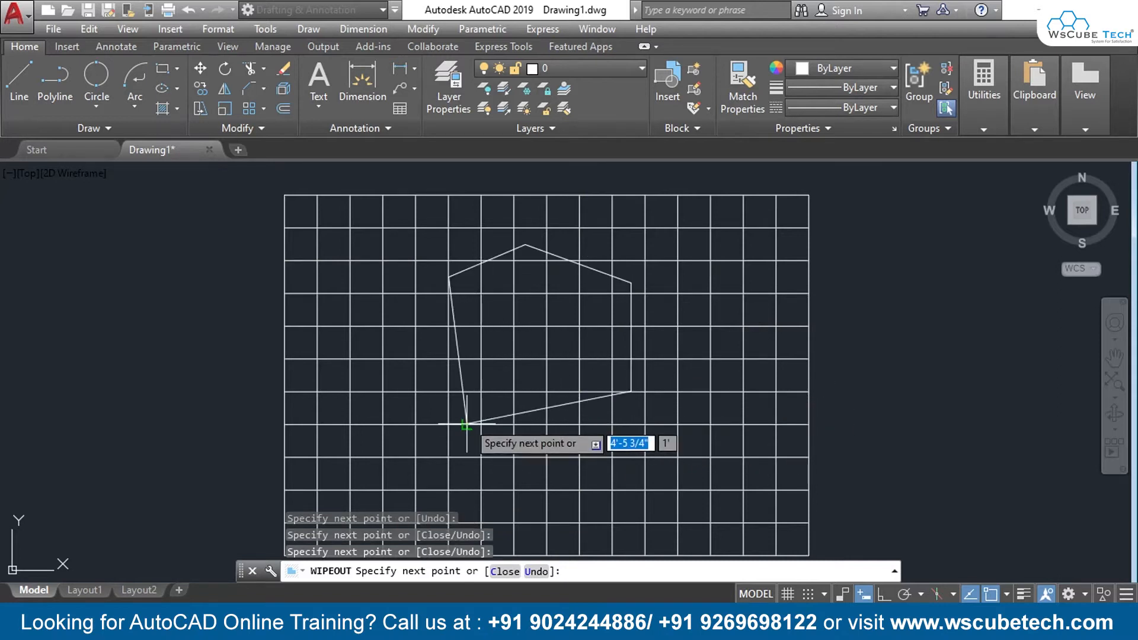
left_click(396, 371)
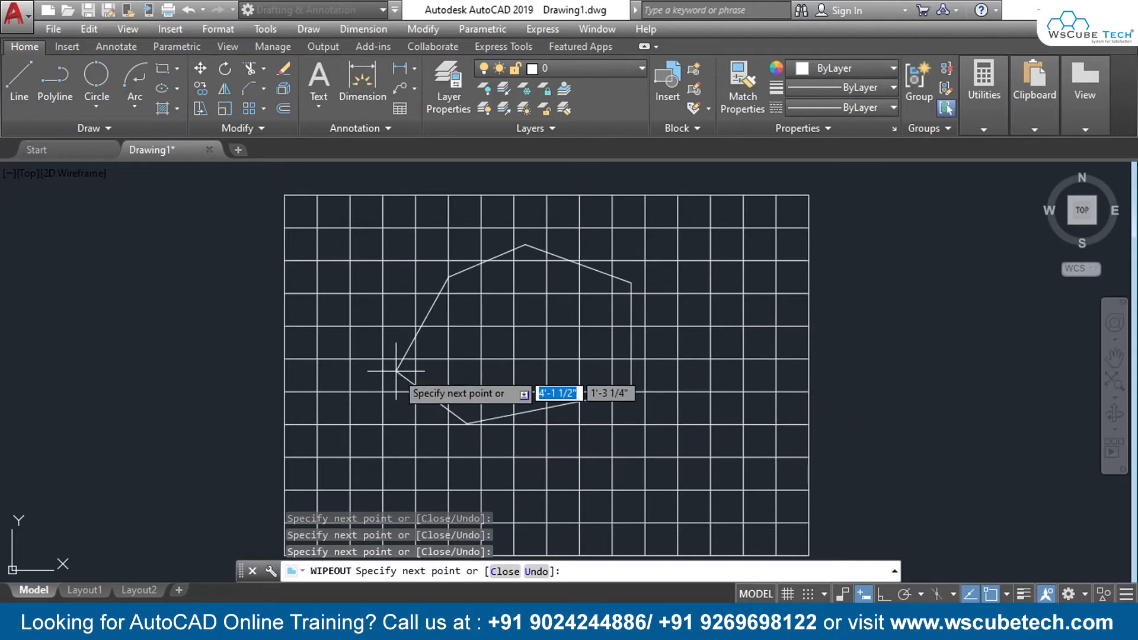
key("Return")
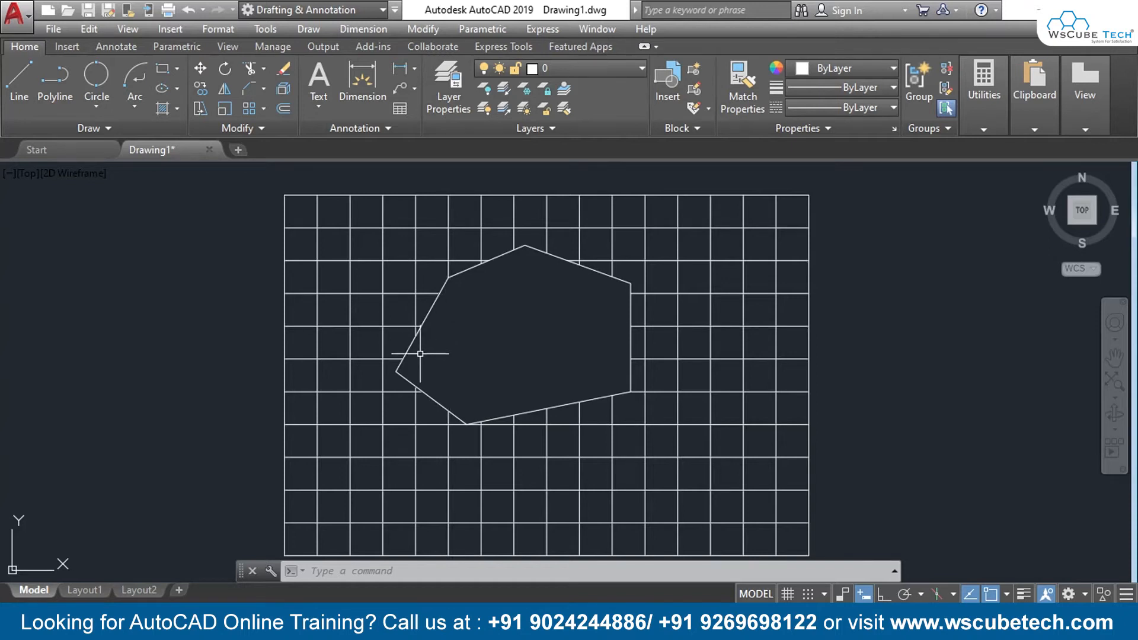
mouse_move(482, 339)
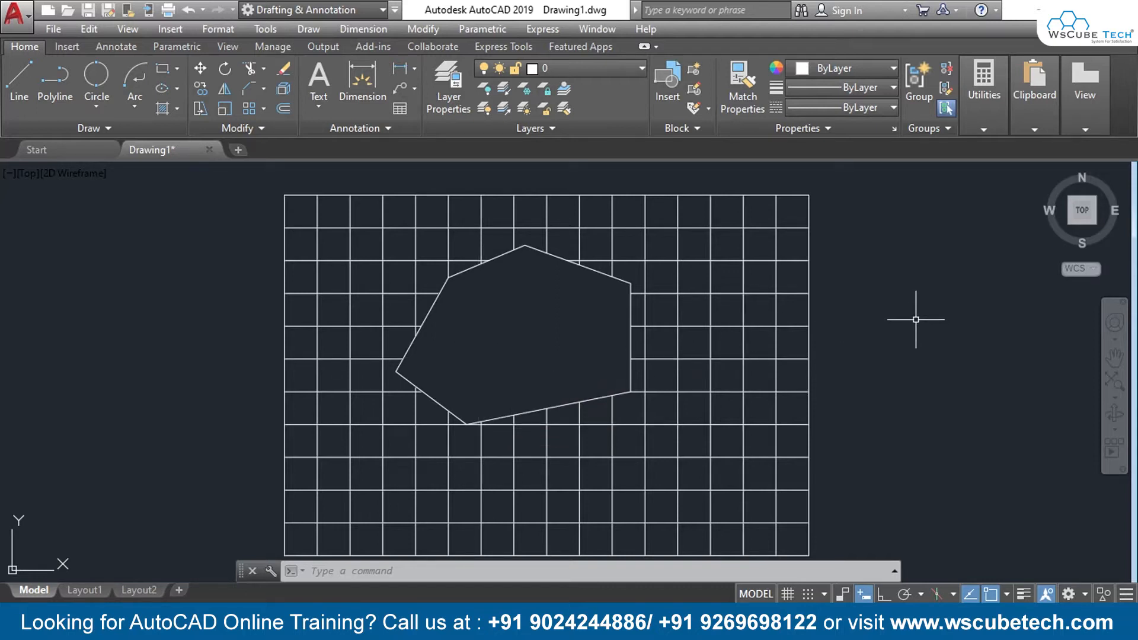
key("ctrl+z")
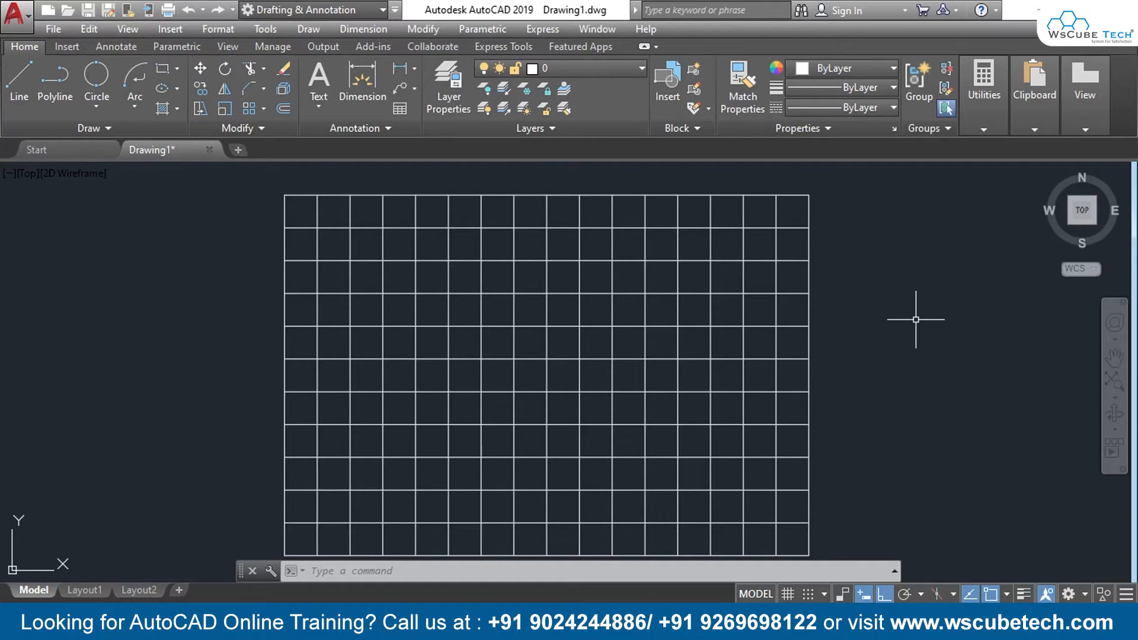
Step: Draw a wide irregular polygonal wipeout across the centre of the grid, and undo it
left_click(89, 128)
left_click(34, 171)
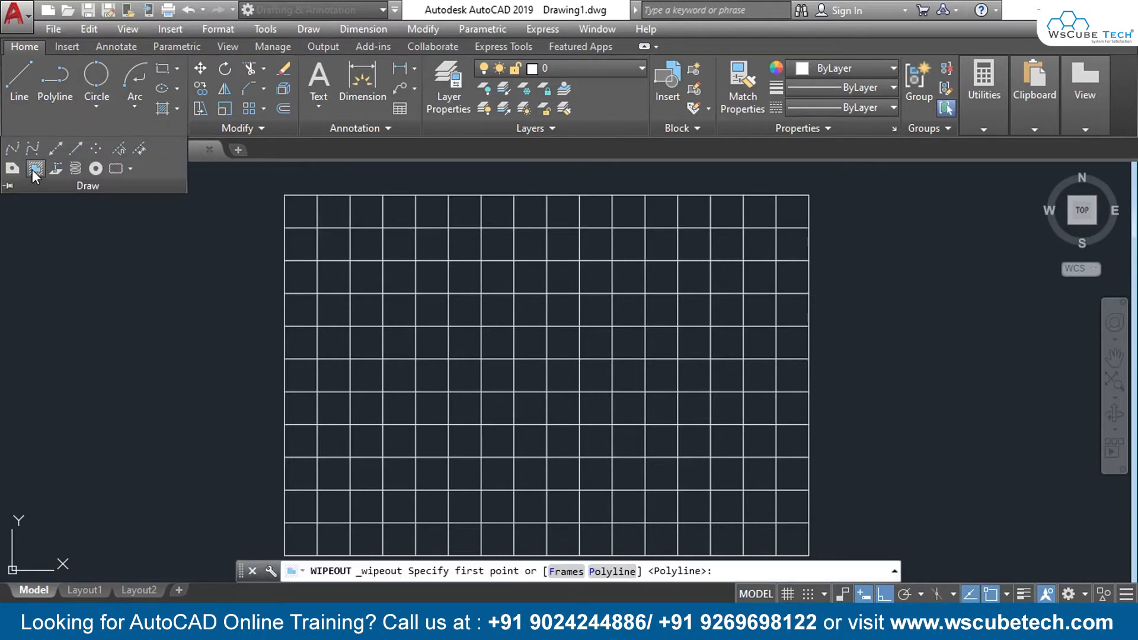
left_click(462, 307)
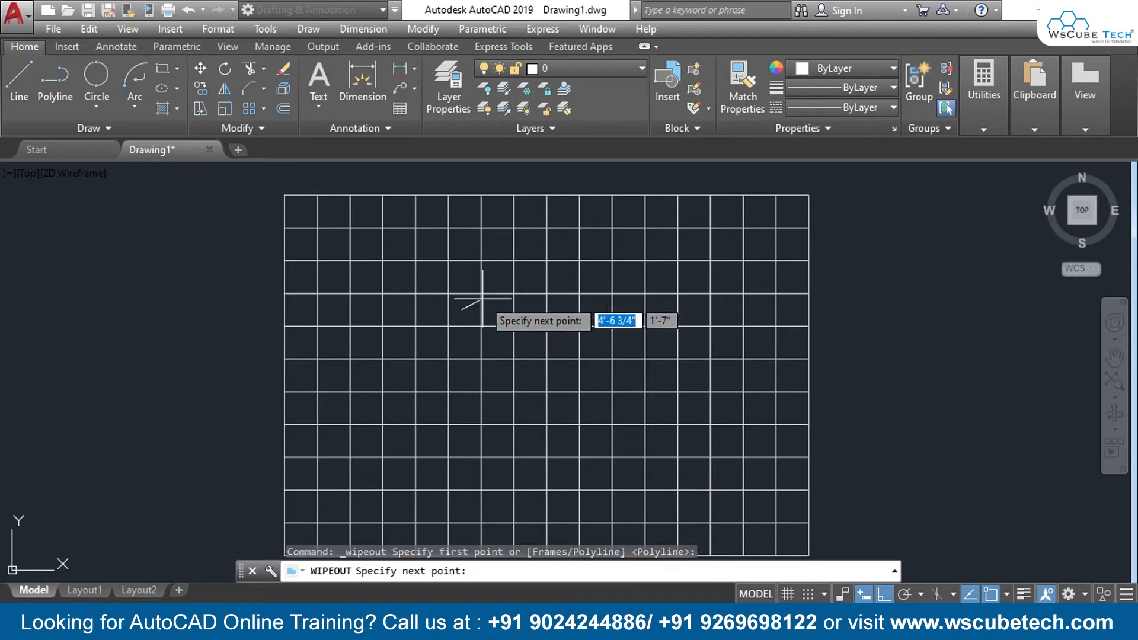
left_click(543, 277)
left_click(645, 280)
left_click(677, 391)
left_click(571, 440)
left_click(467, 423)
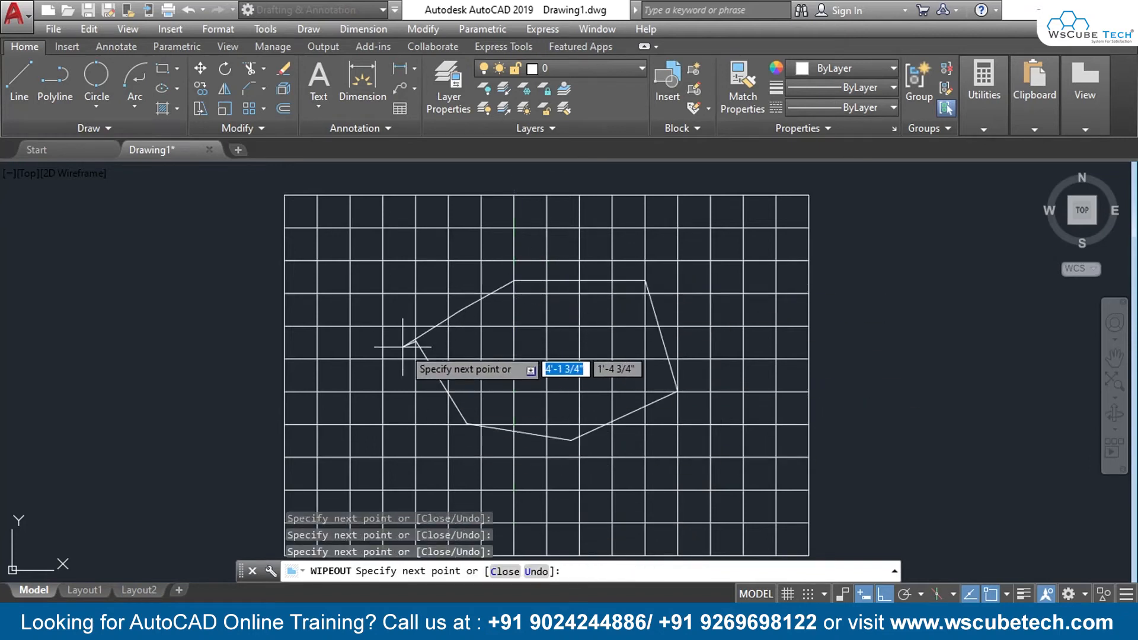
left_click(403, 348)
key("Return")
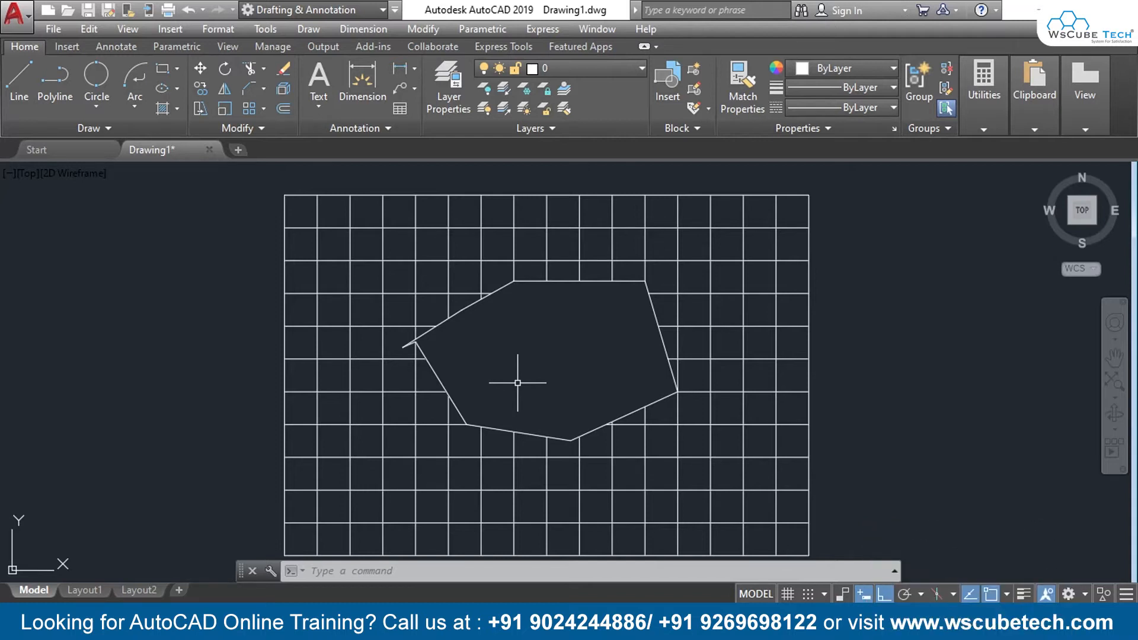
key("ctrl+z")
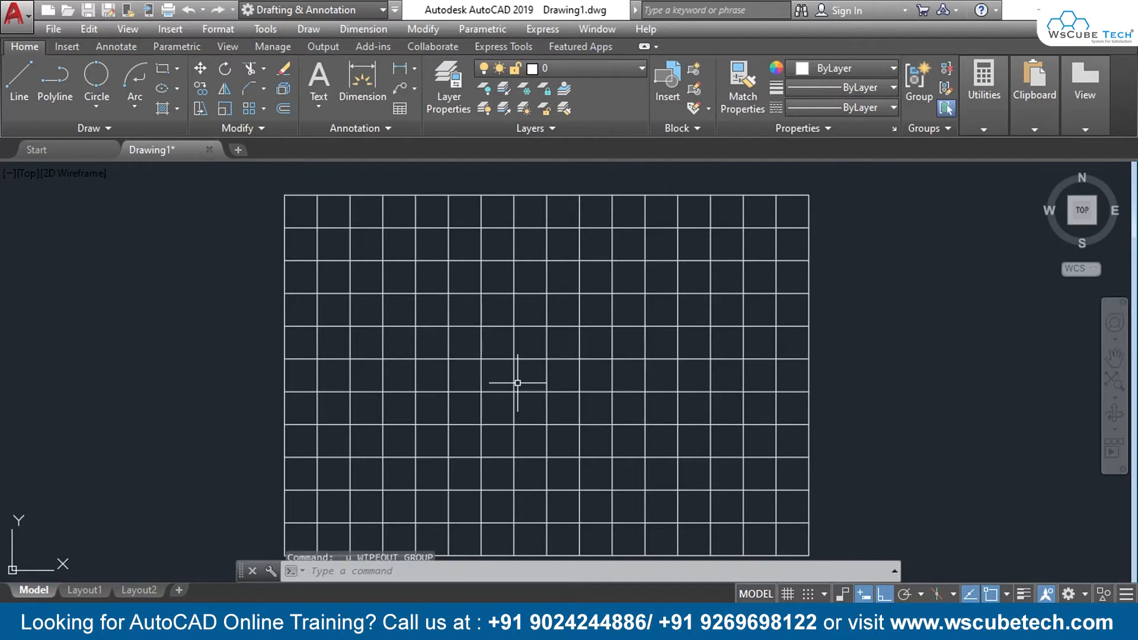
type("WIPEOUT")
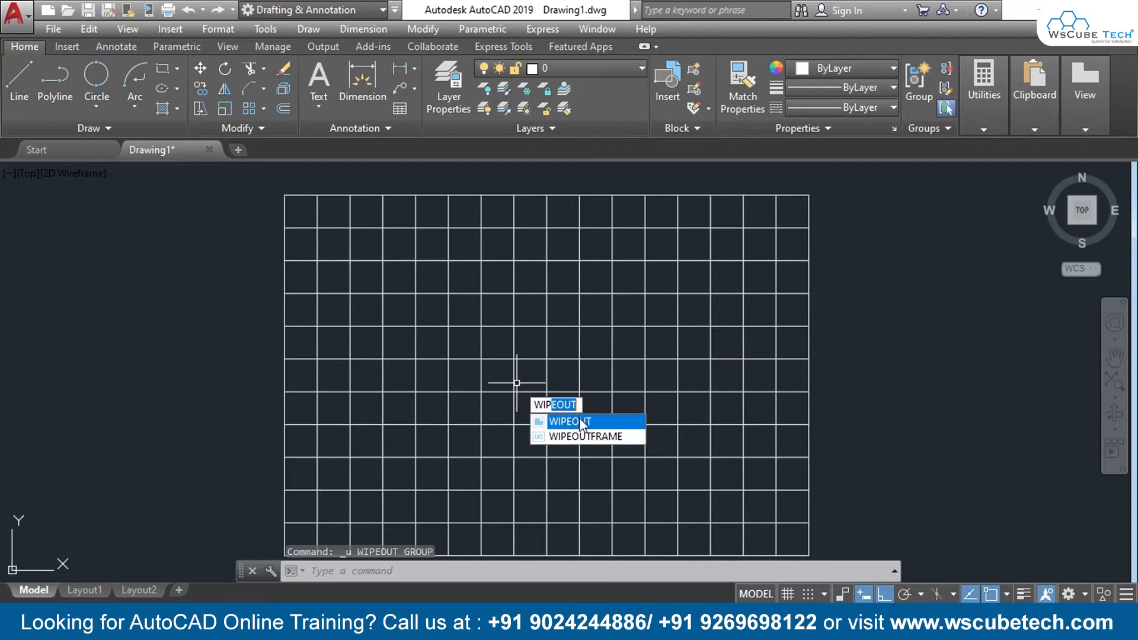
left_click(579, 420)
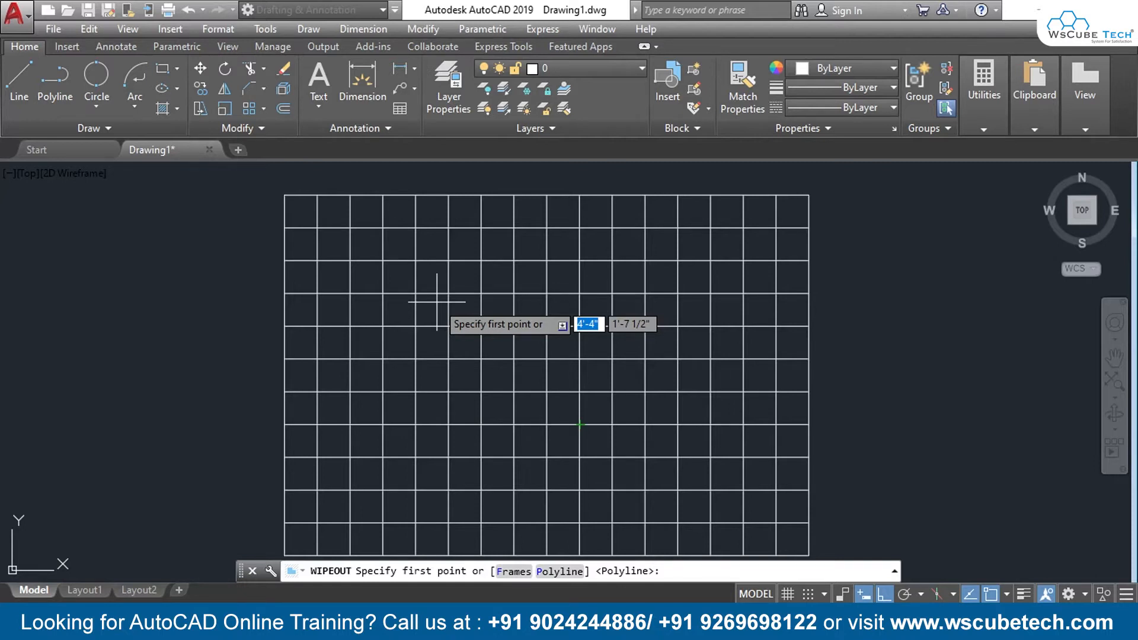
key("Escape")
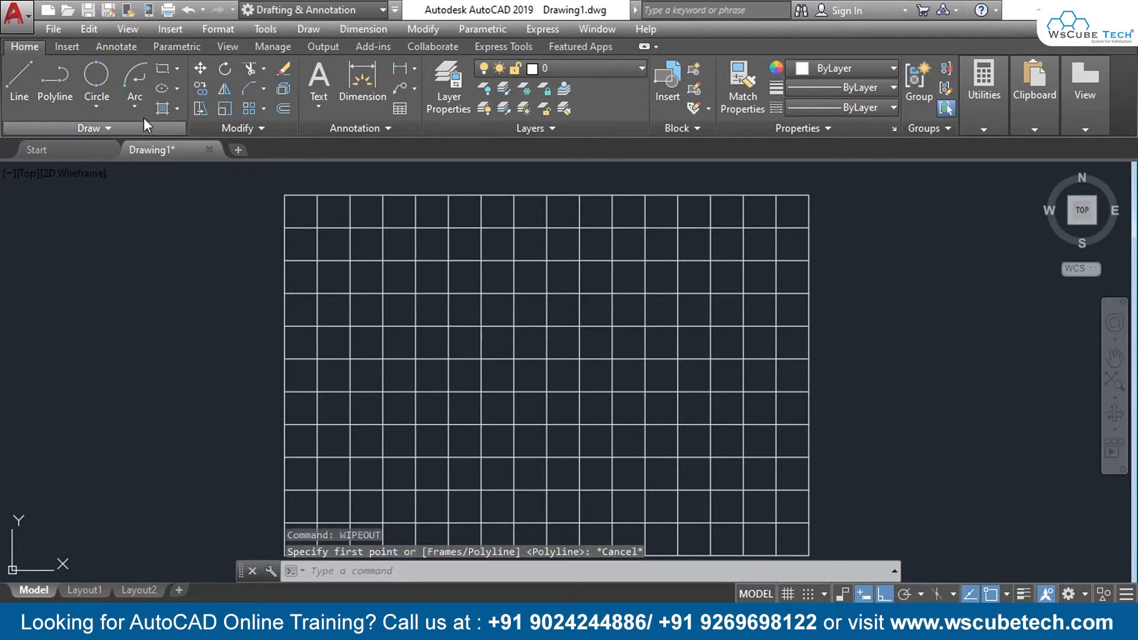
Step: Draw an upright rectangle in the ByLayer color over the left half of the grid, and undo it
left_click(178, 66)
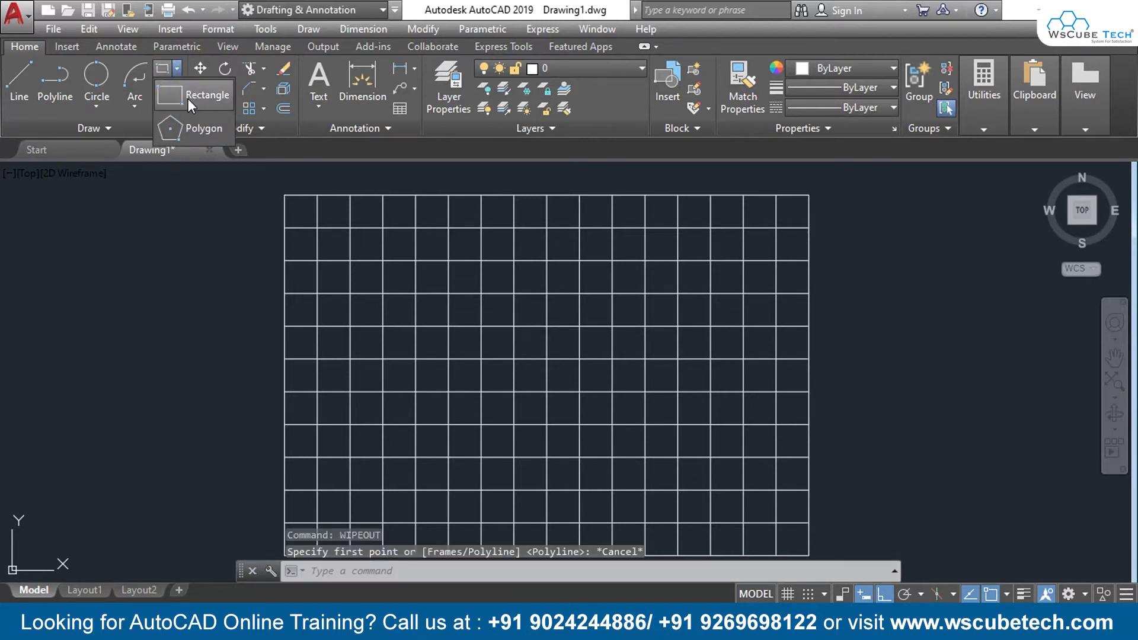
left_click(187, 99)
left_click(369, 239)
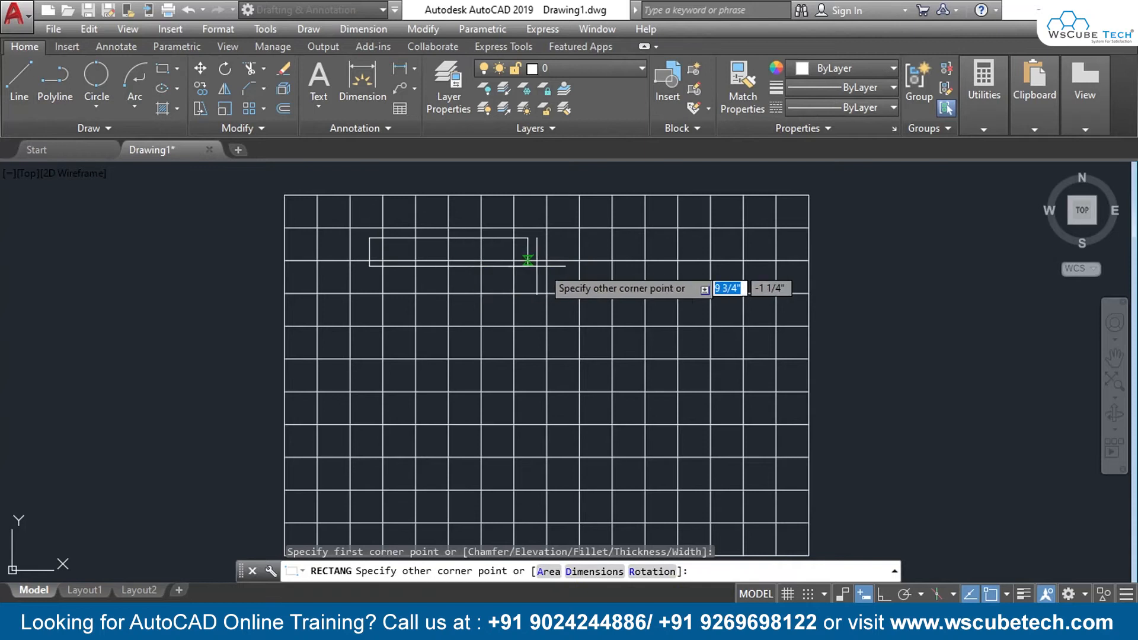
left_click(505, 410)
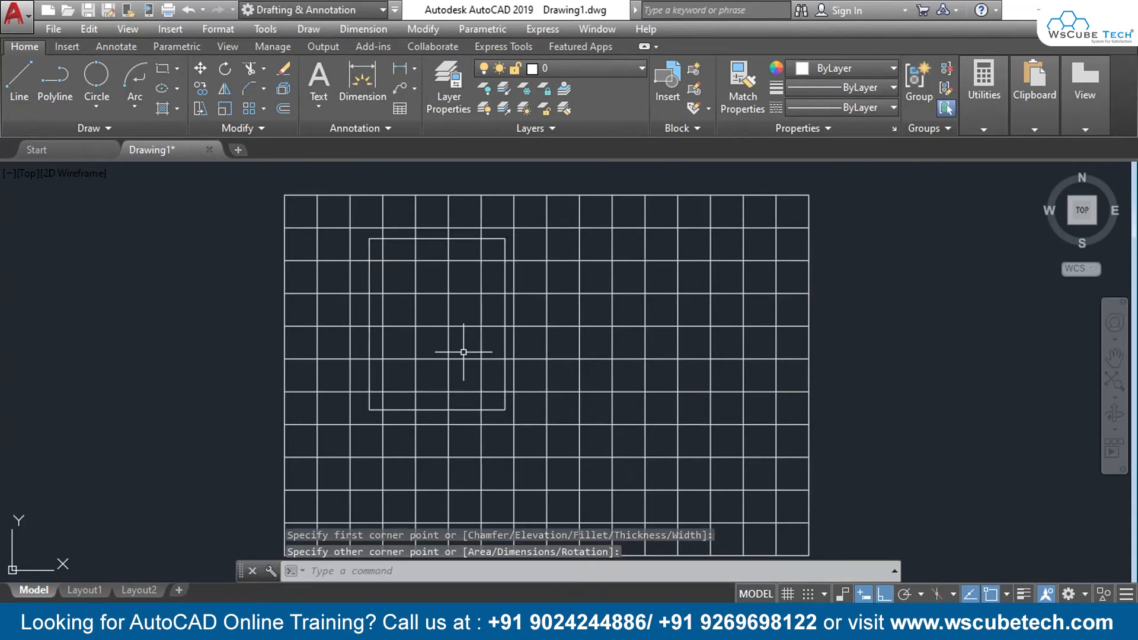
key("ctrl+z")
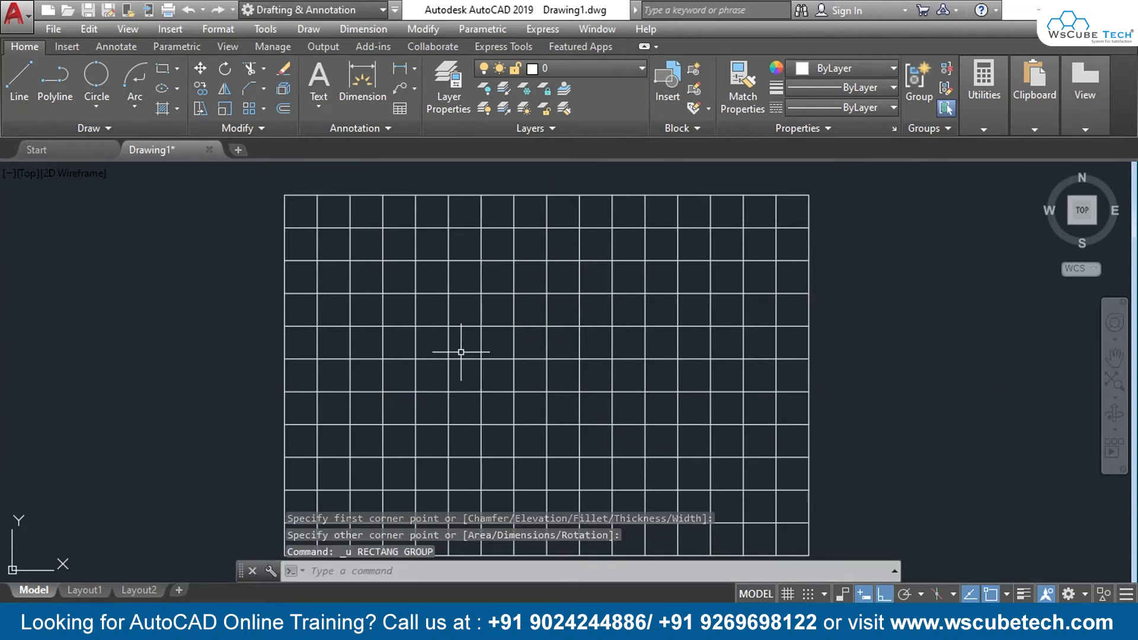
Step: Set the current object color to red 237,31,36 and draw a wide rectangle over the upper left part of the grid
left_click(838, 68)
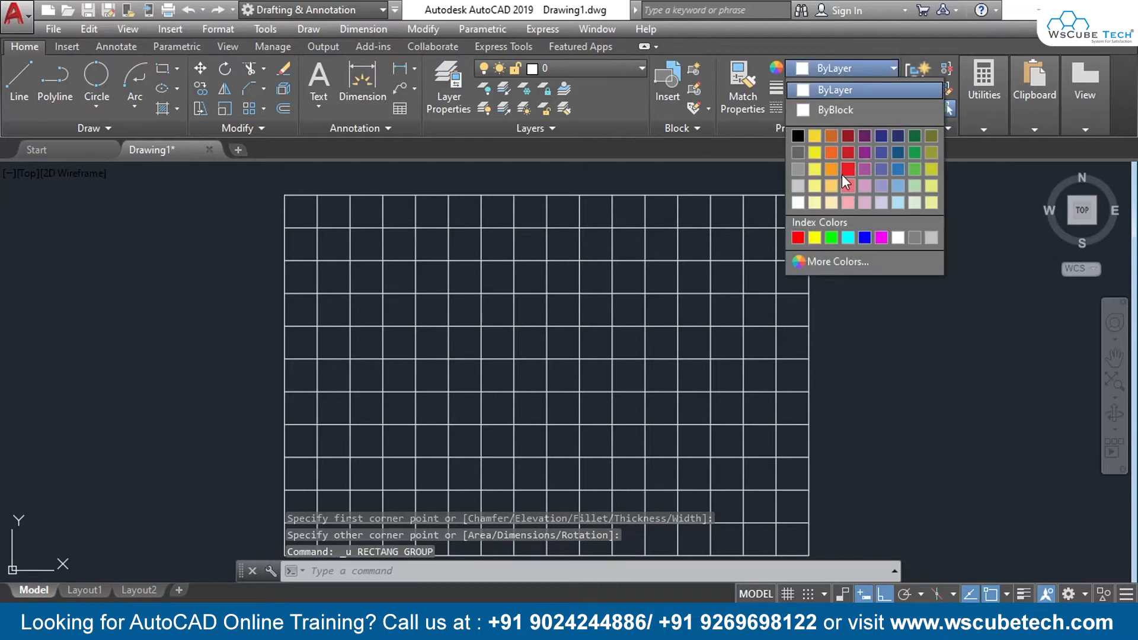
left_click(847, 170)
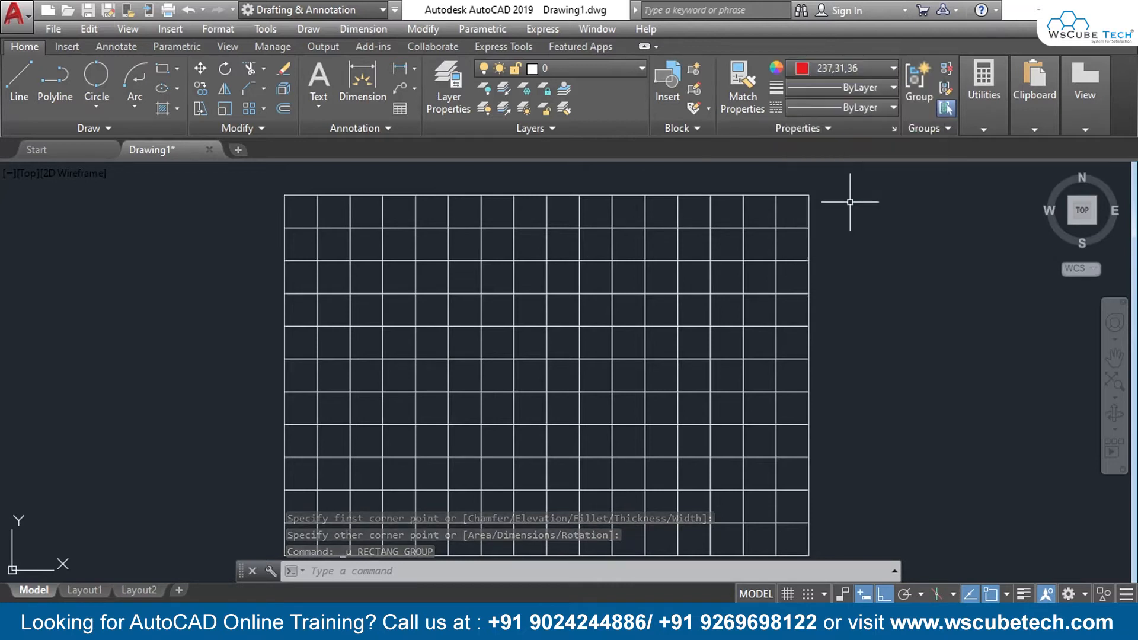
left_click(156, 68)
left_click(370, 242)
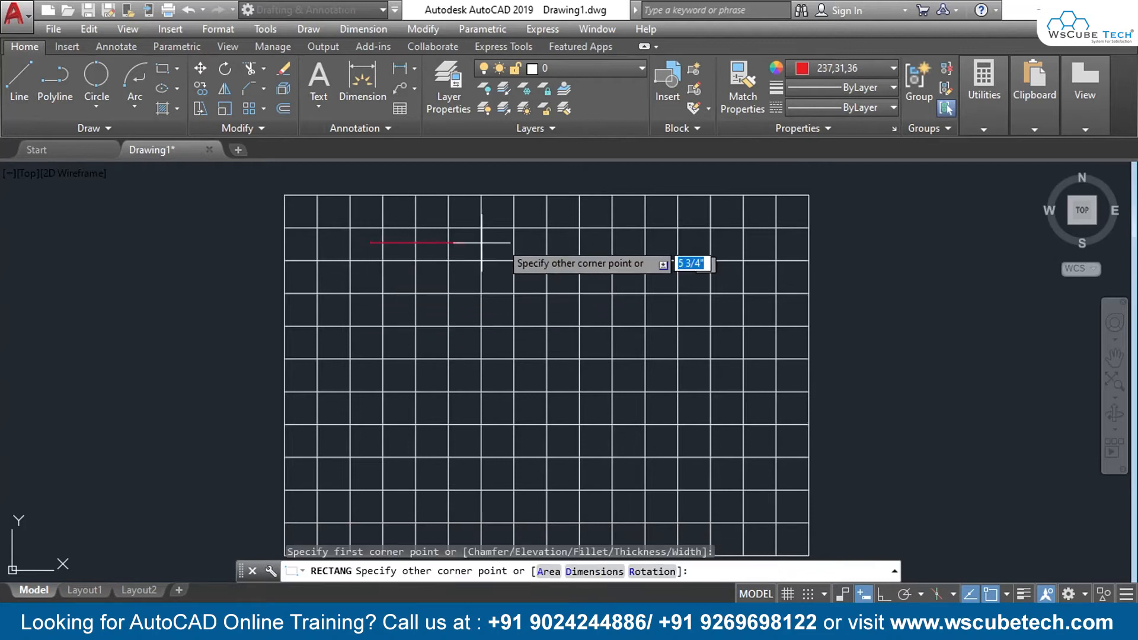
left_click(565, 376)
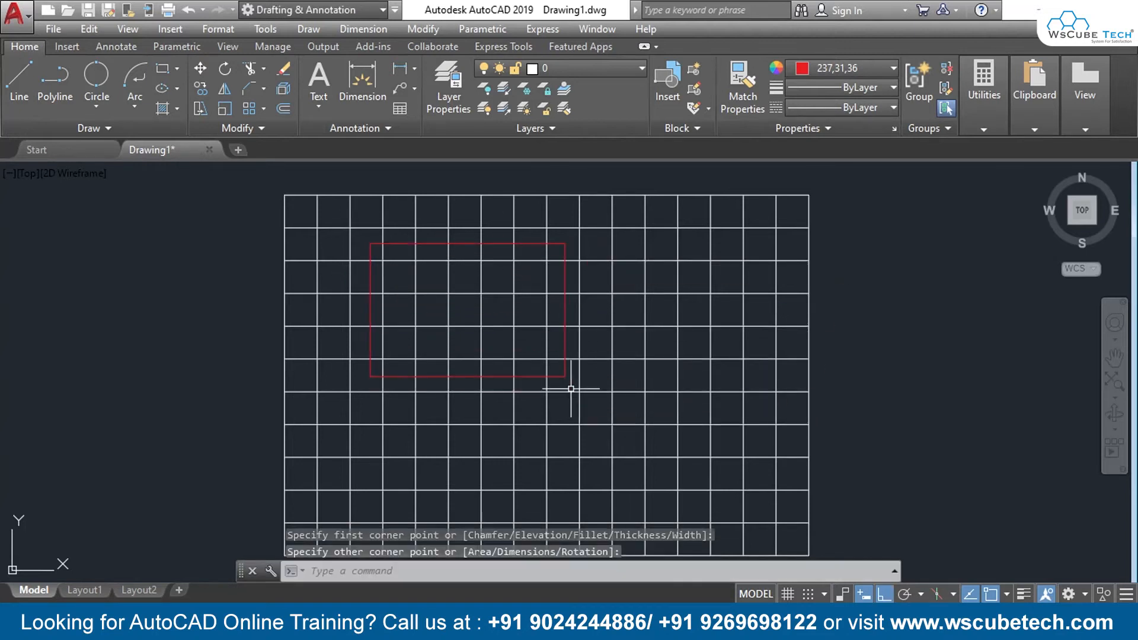
Step: Draw a tall red rectangle with a 0.2 fillet radius over the right part of the grid
key("Return")
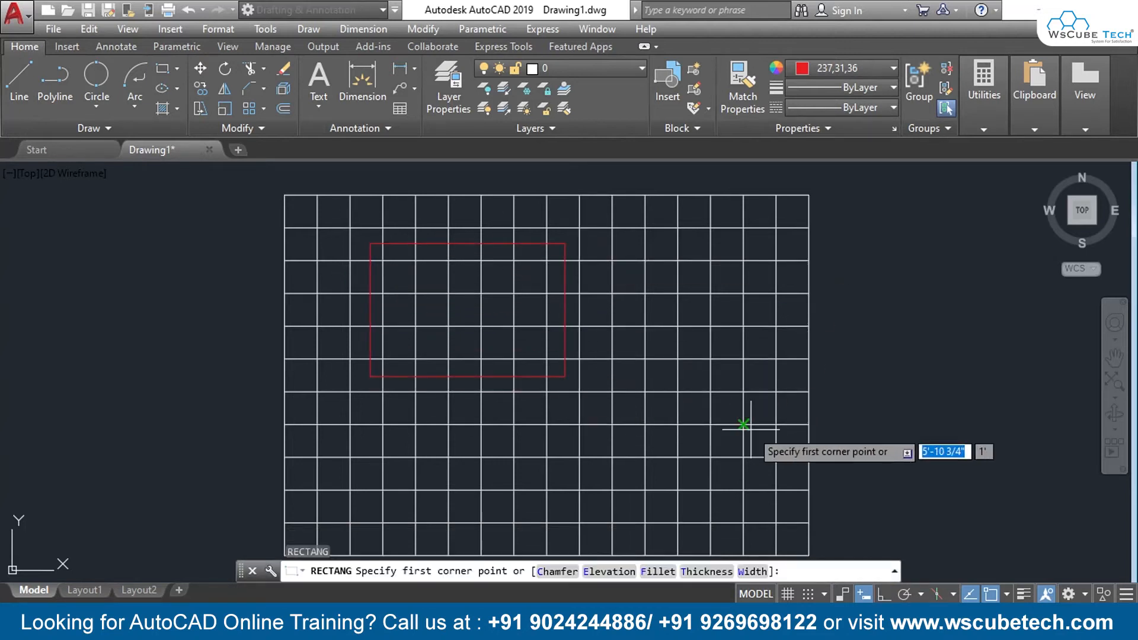
left_click(176, 69)
left_click(198, 98)
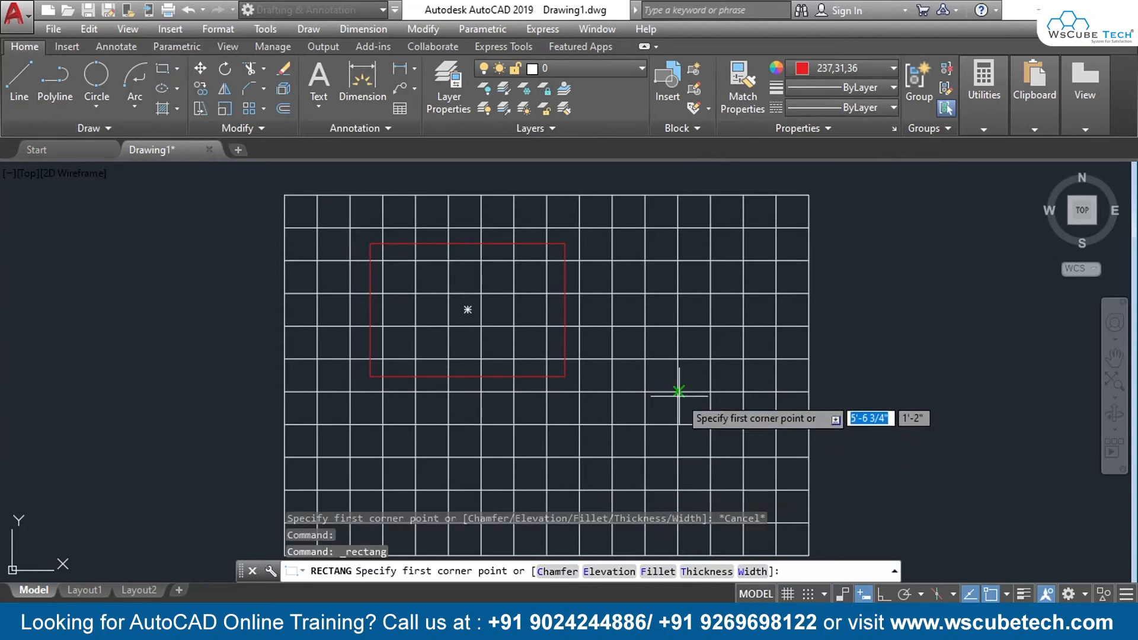
type("f")
key("Return")
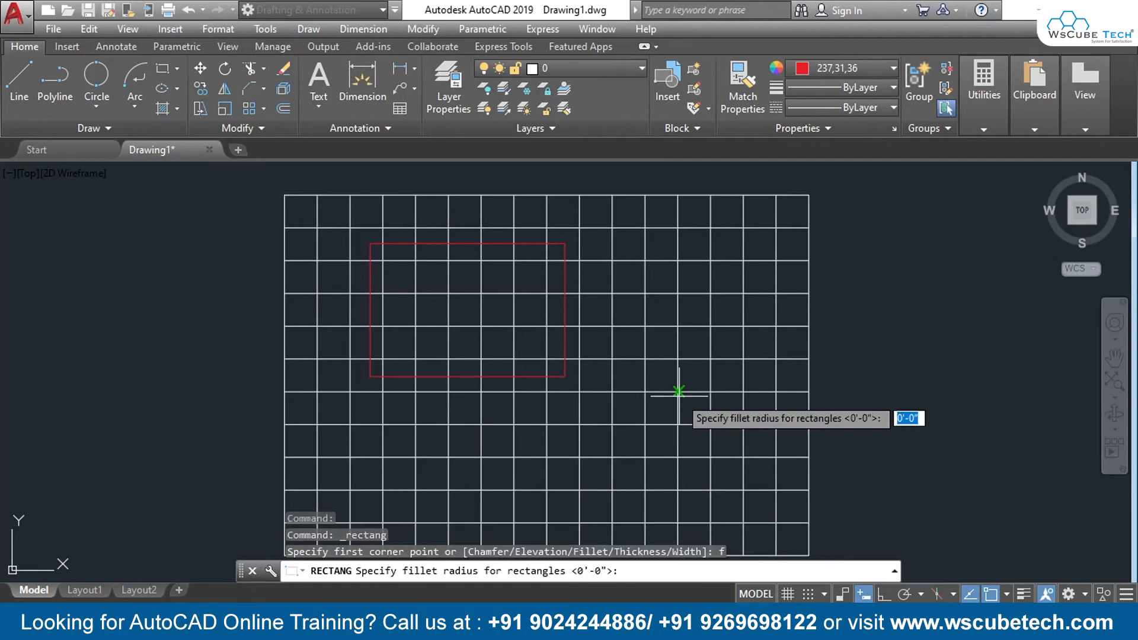
type("0.2")
key("Return")
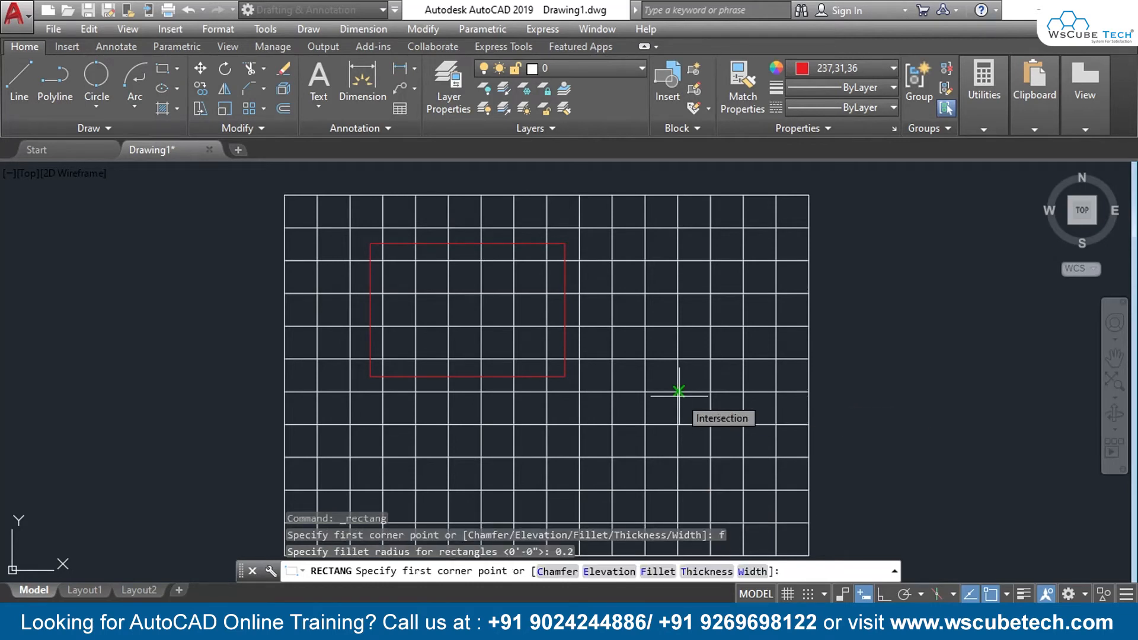
left_click(663, 249)
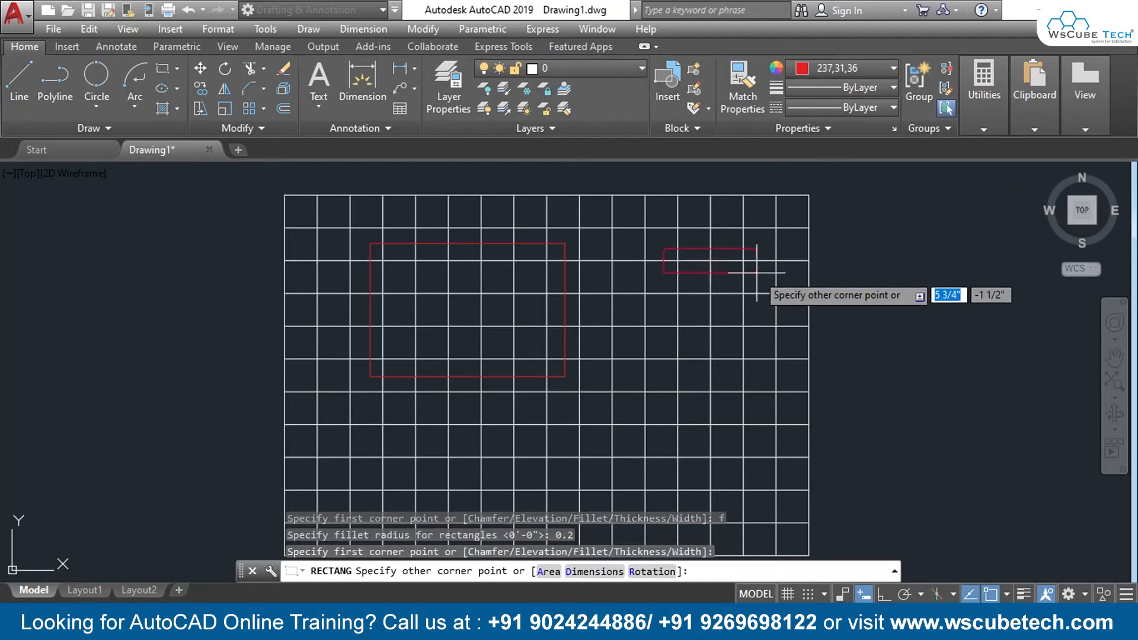
left_click(761, 442)
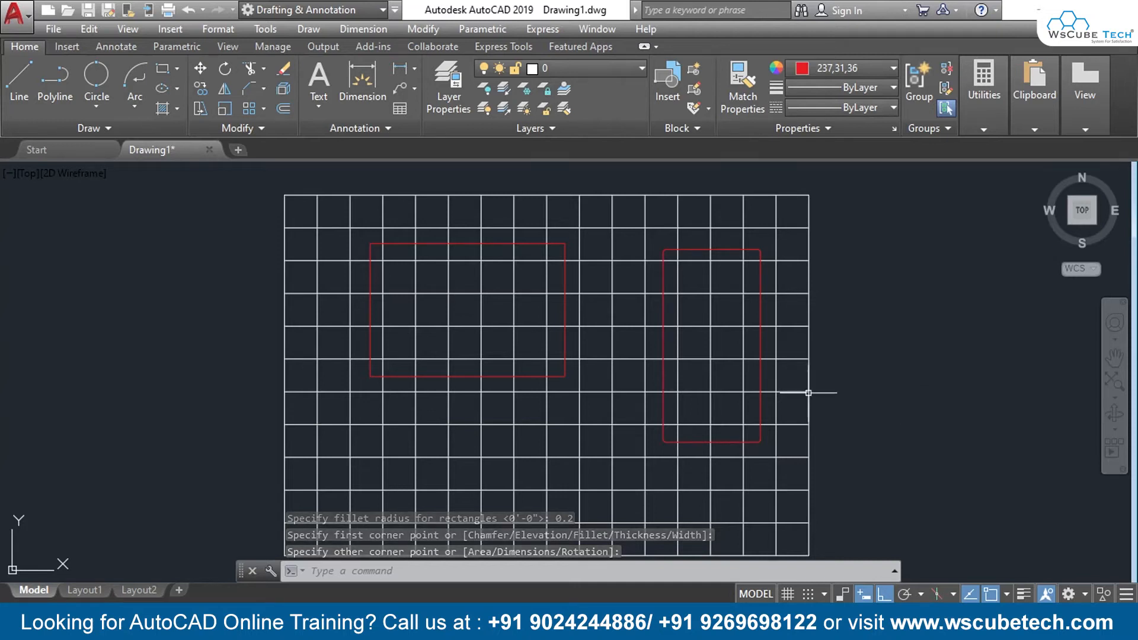
scroll(552, 376, "up", 2)
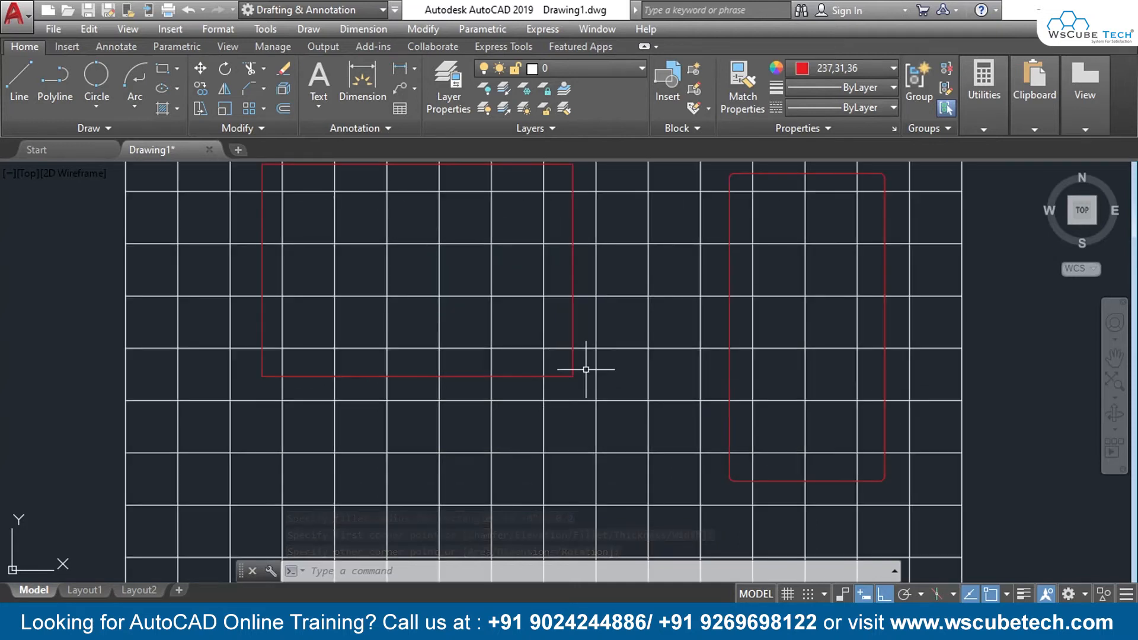
Step: Create a wipeout from the wide red rectangle using the Polyline option, keeping the original polyline by answering No to erasing it
scroll(587, 368, "down", 2)
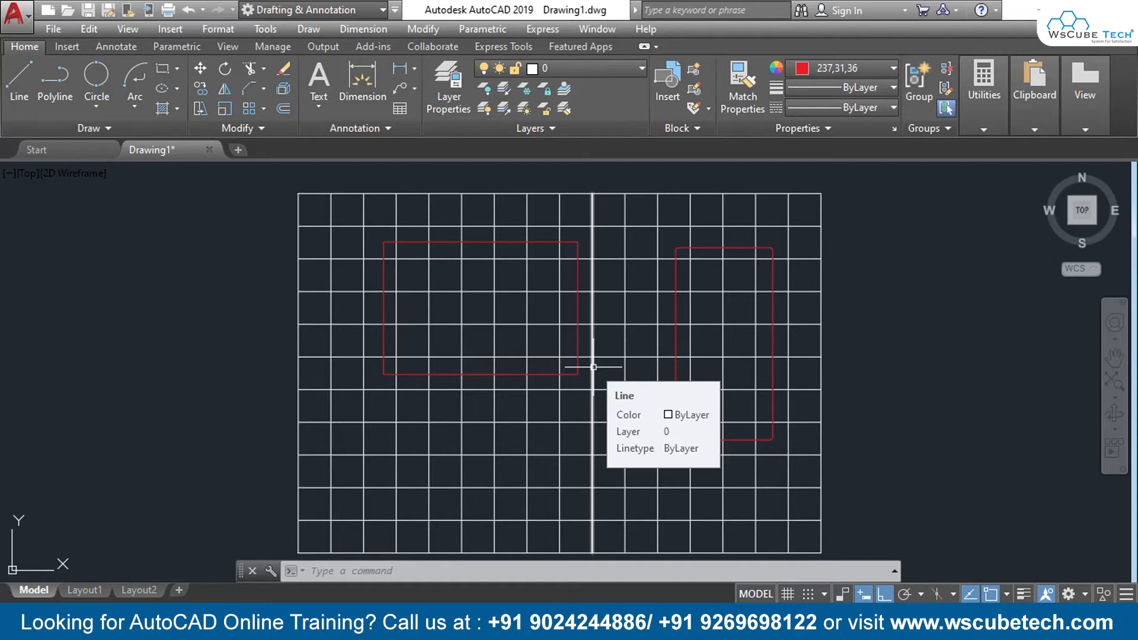
type("WIPEOUT")
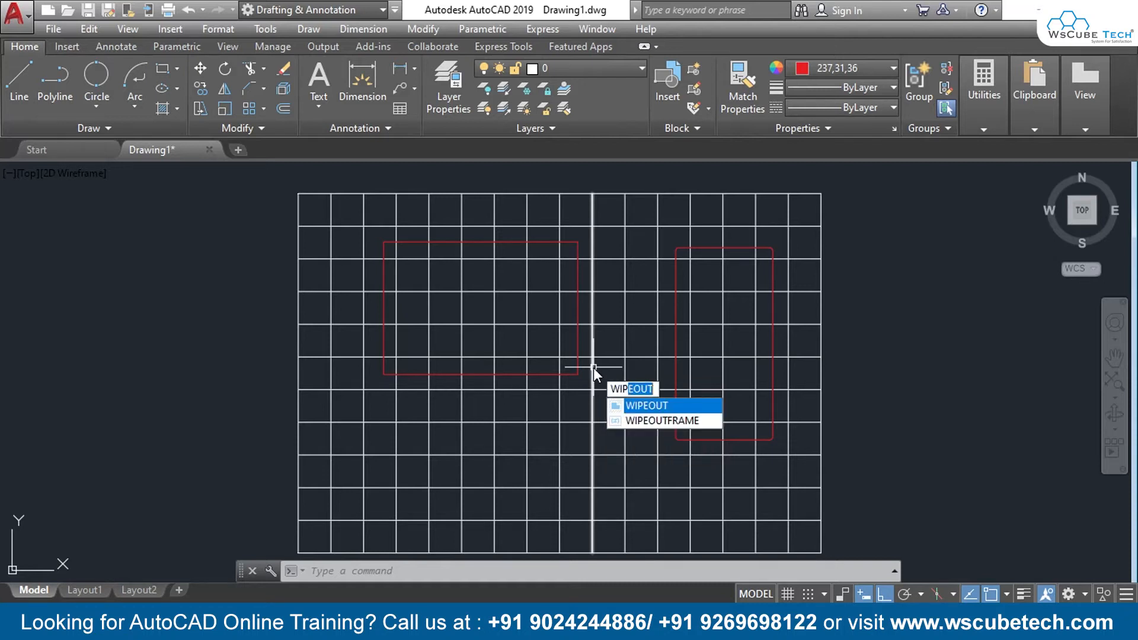
key("Return")
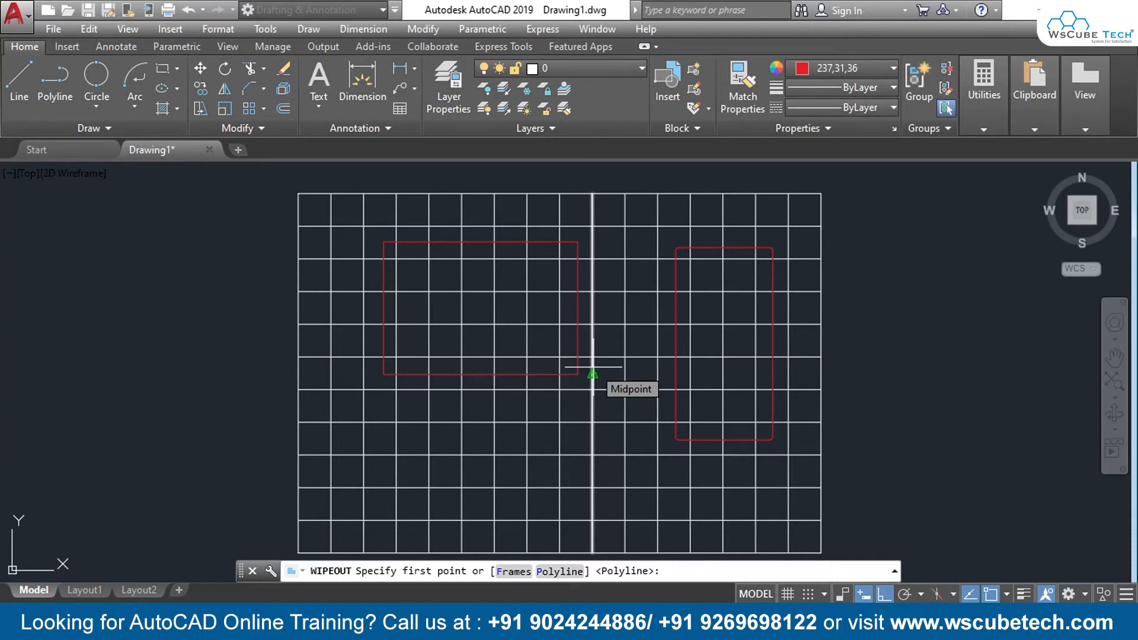
type("p")
key("Return")
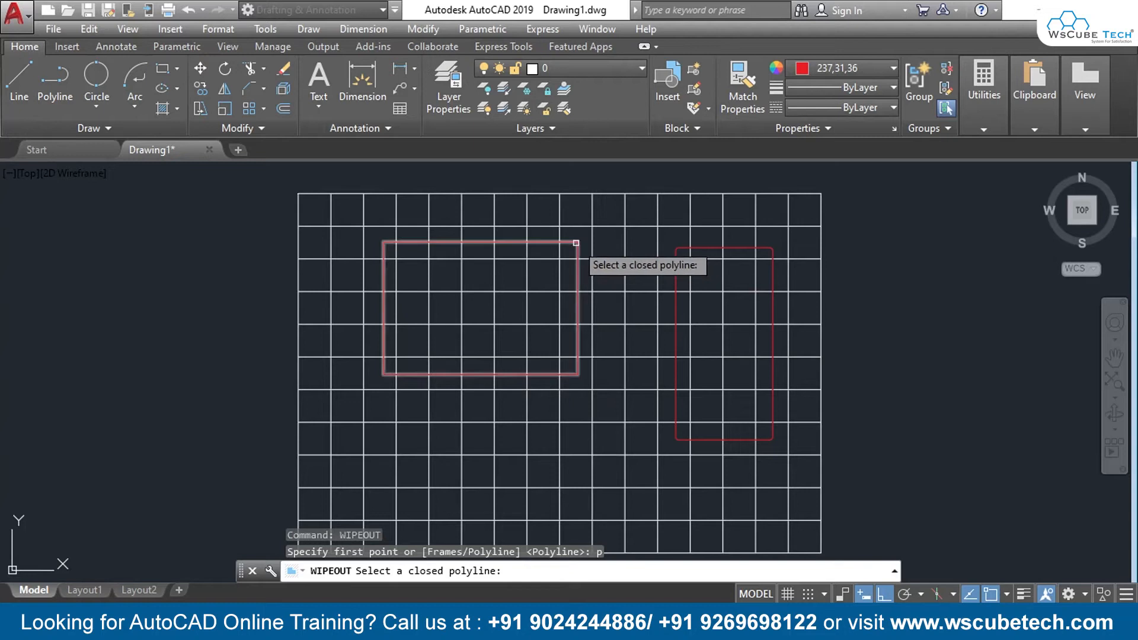
left_click(576, 243)
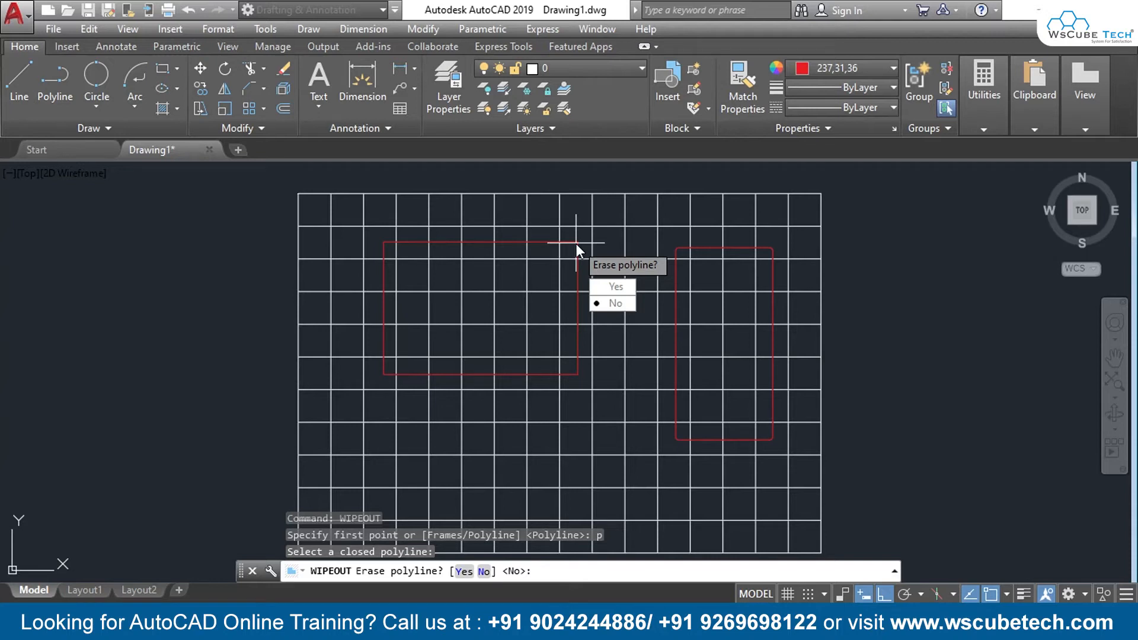
key("Return")
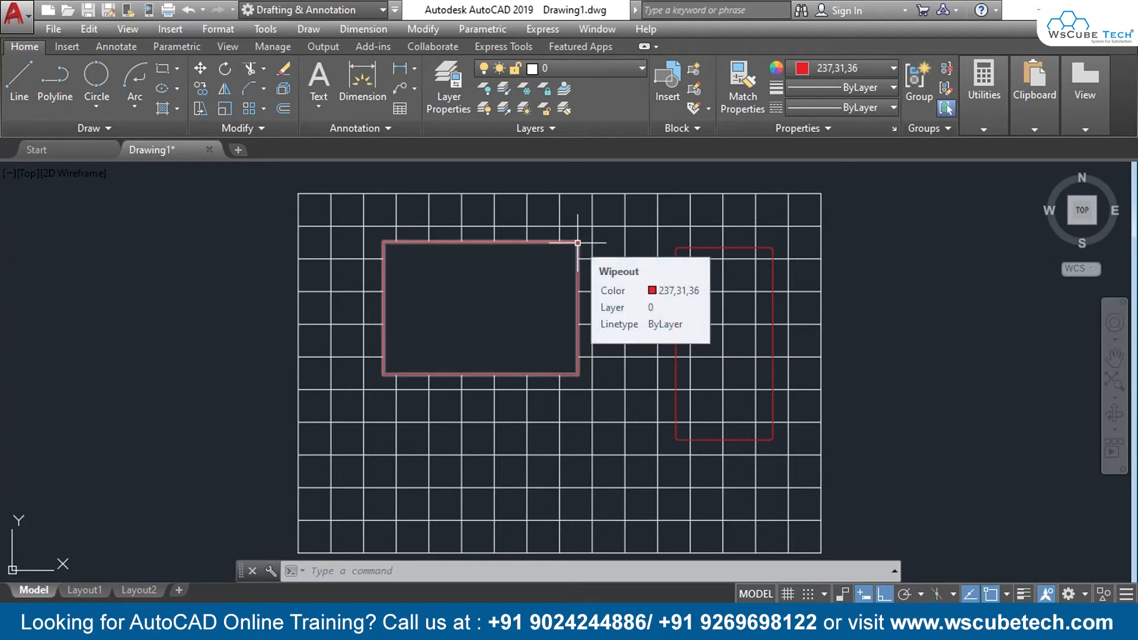
Step: Try to create a wipeout from the tall red rectangle with rounded corners using the Polyline option
scroll(937, 350, "up", 4)
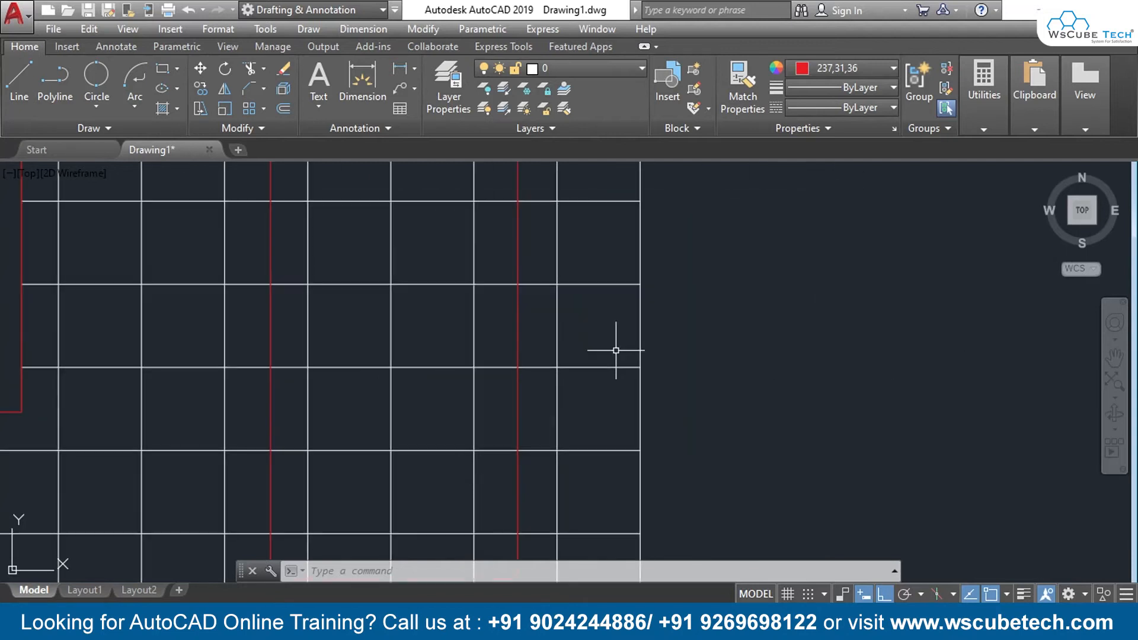
scroll(436, 283, "down", 4)
scroll(415, 229, "up", 1)
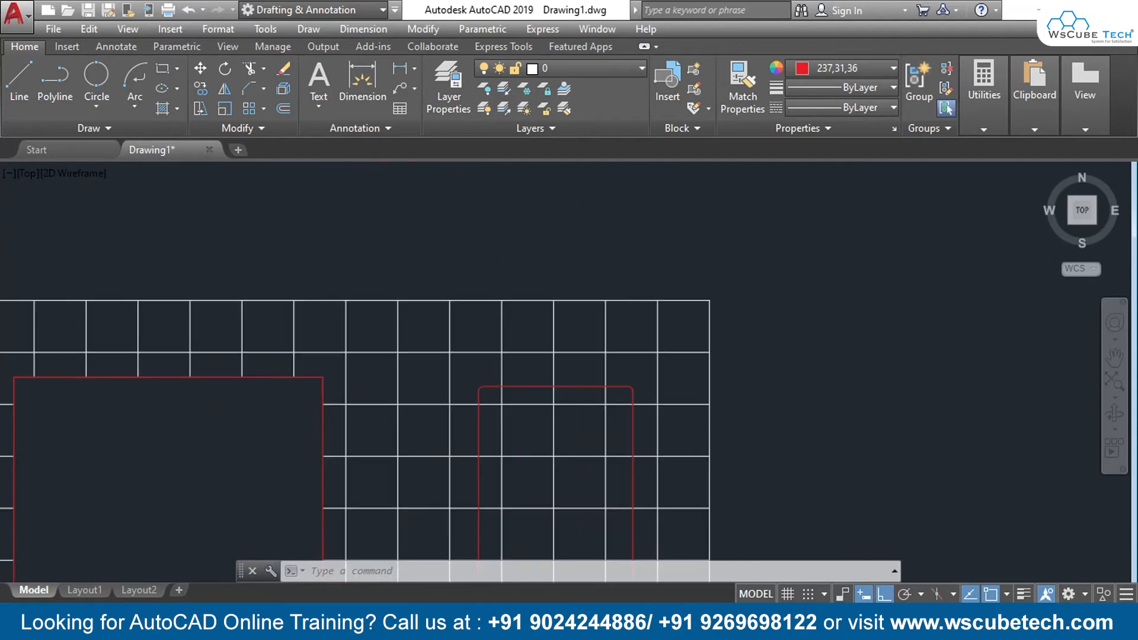
scroll(561, 447, "up", 3)
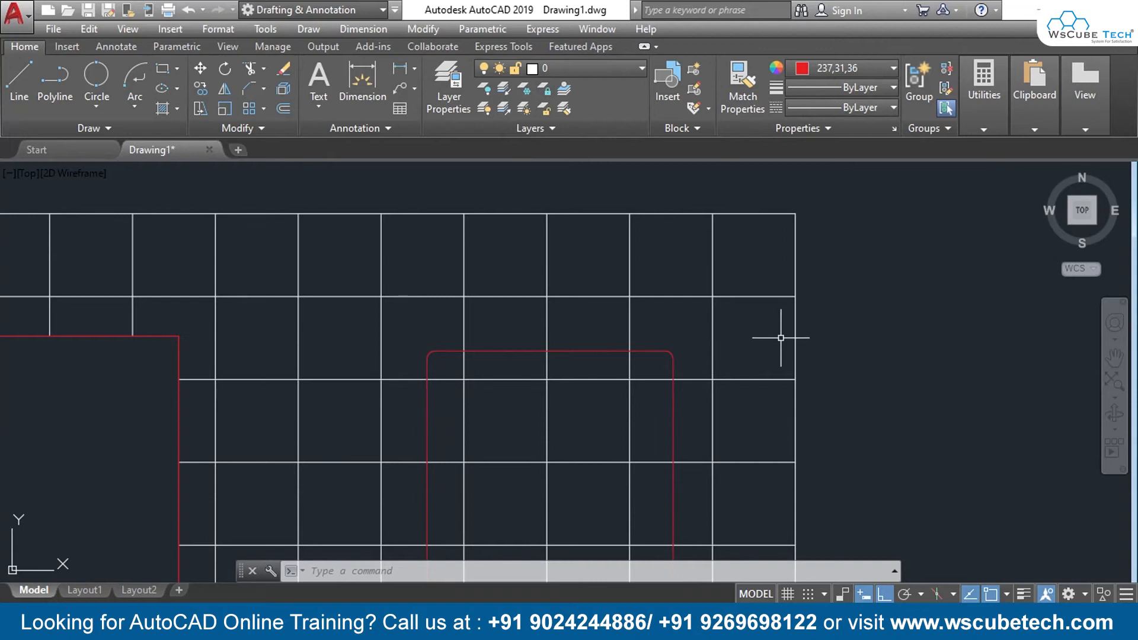
scroll(837, 332, "down", 2)
middle_click_drag(836, 332, 922, 289)
scroll(935, 247, "down", 2)
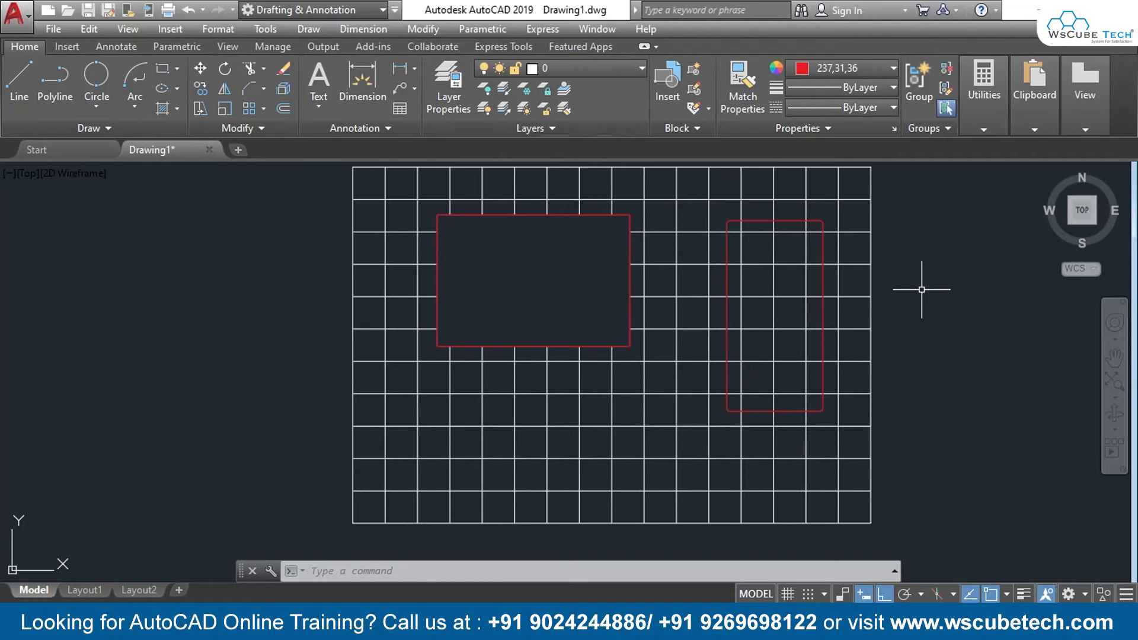
type("WIPEOUT")
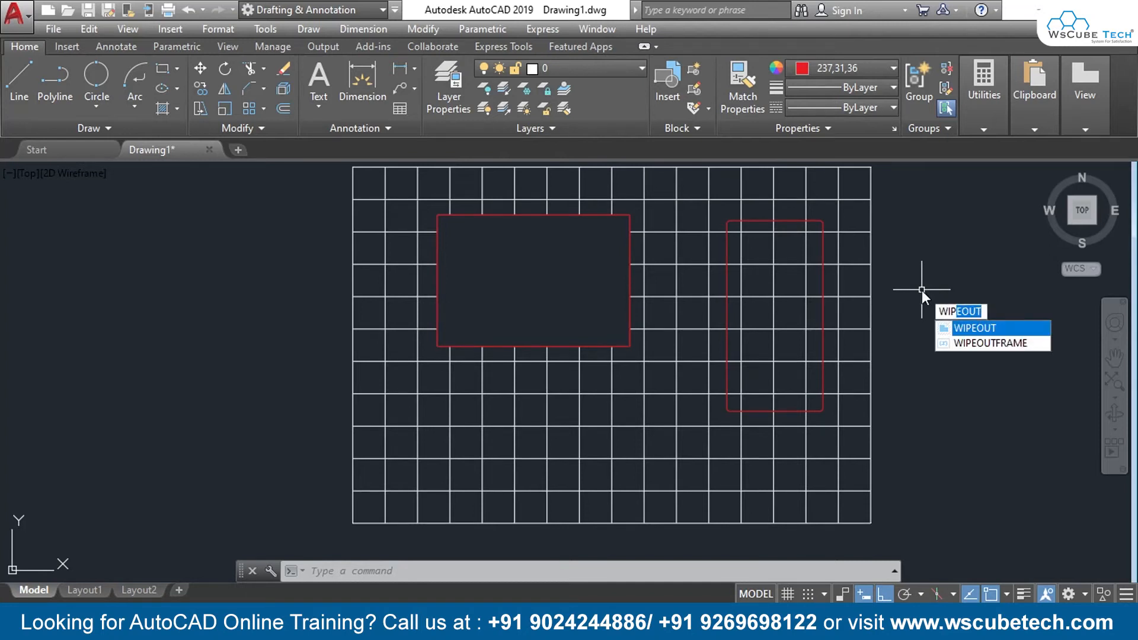
key("Return")
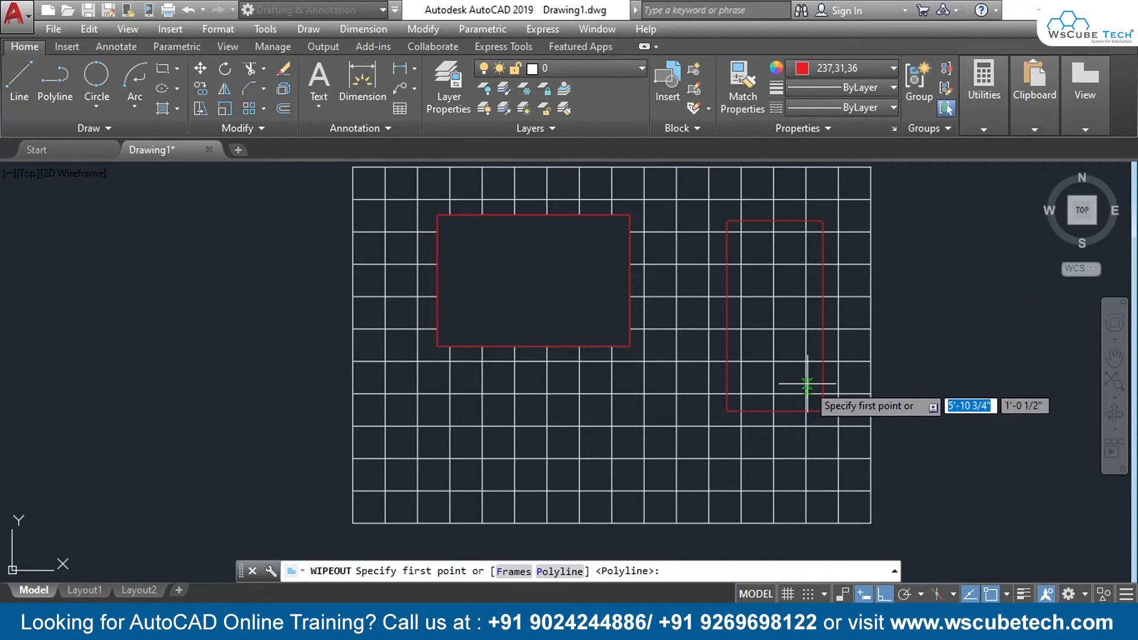
type("p")
key("Return")
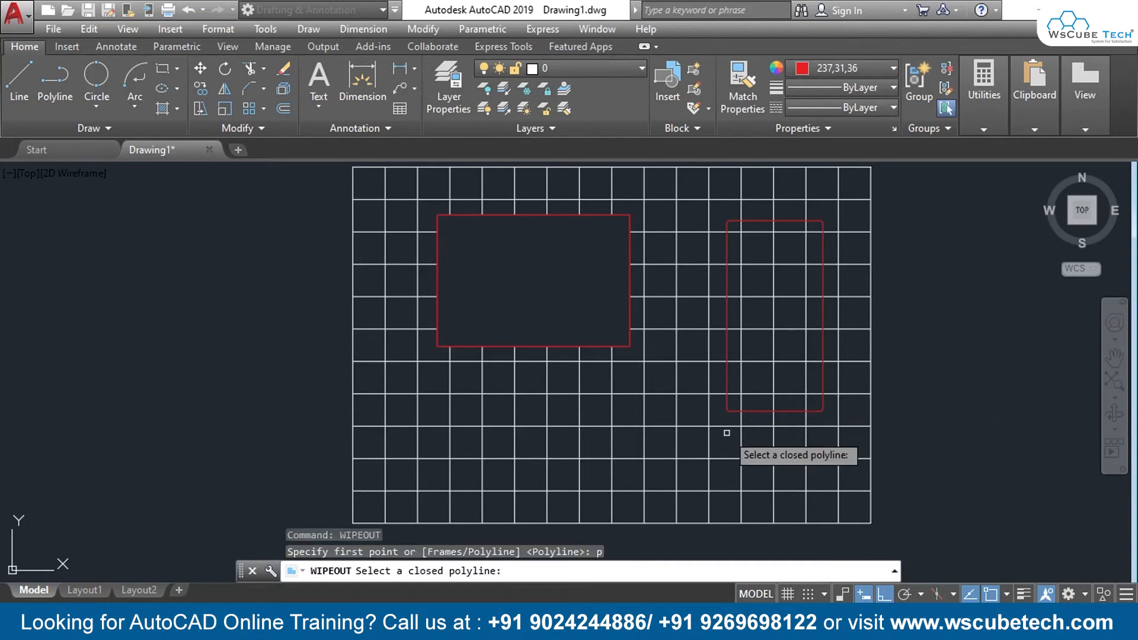
left_click(823, 256)
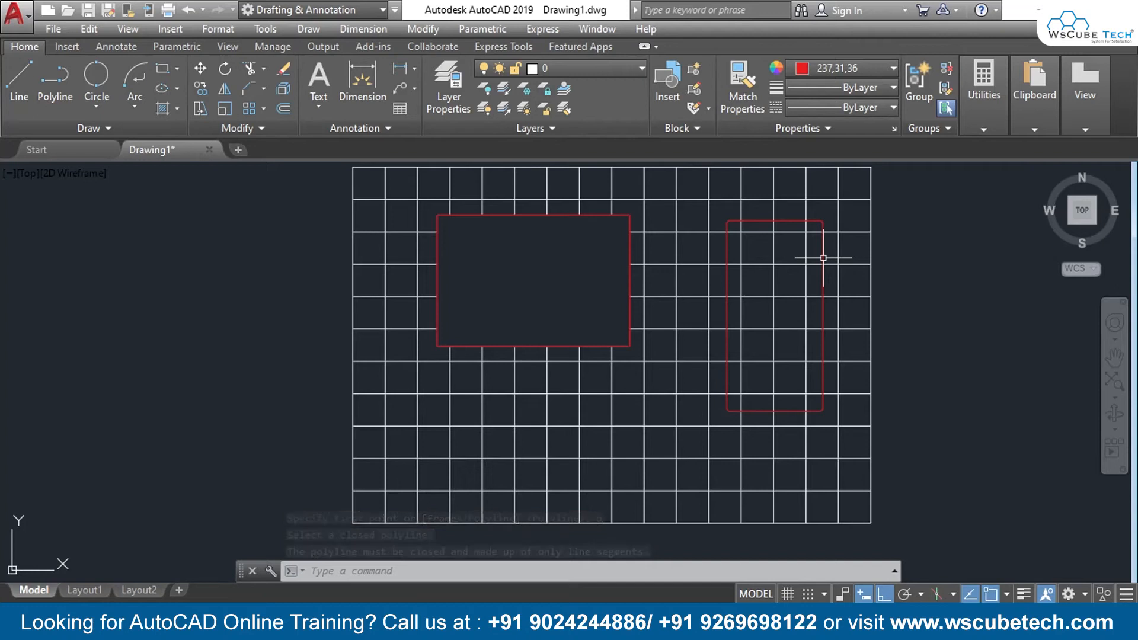
left_click(894, 573)
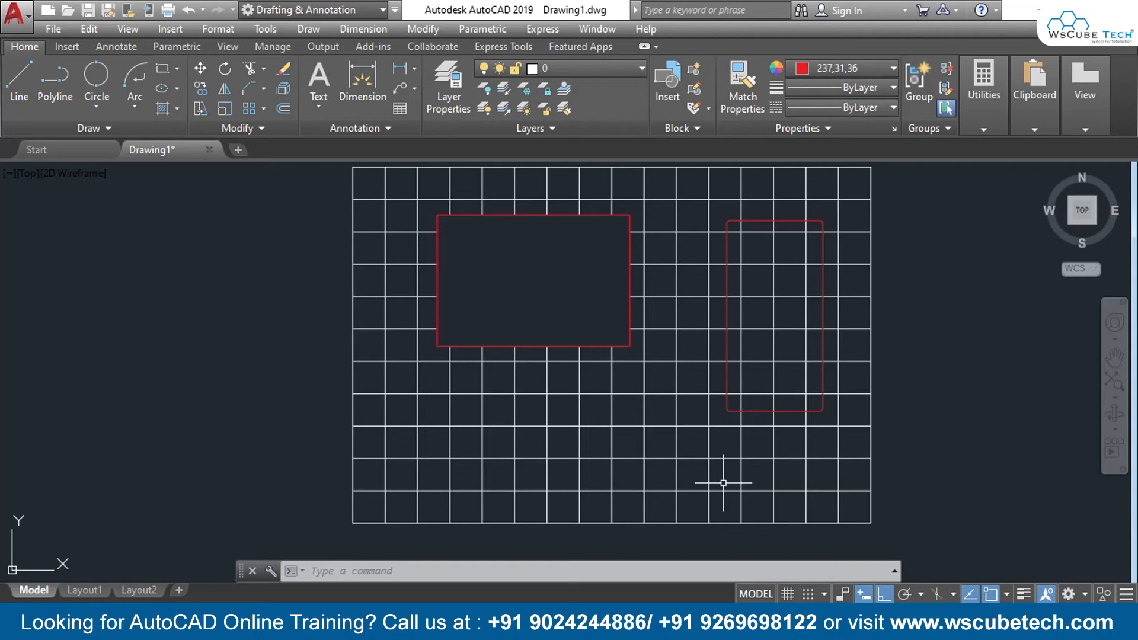
Step: With ortho off, move the rectangular wipeout from its lower-left corner diagonally down and left, off the wide red rectangle
type("m")
key("Return")
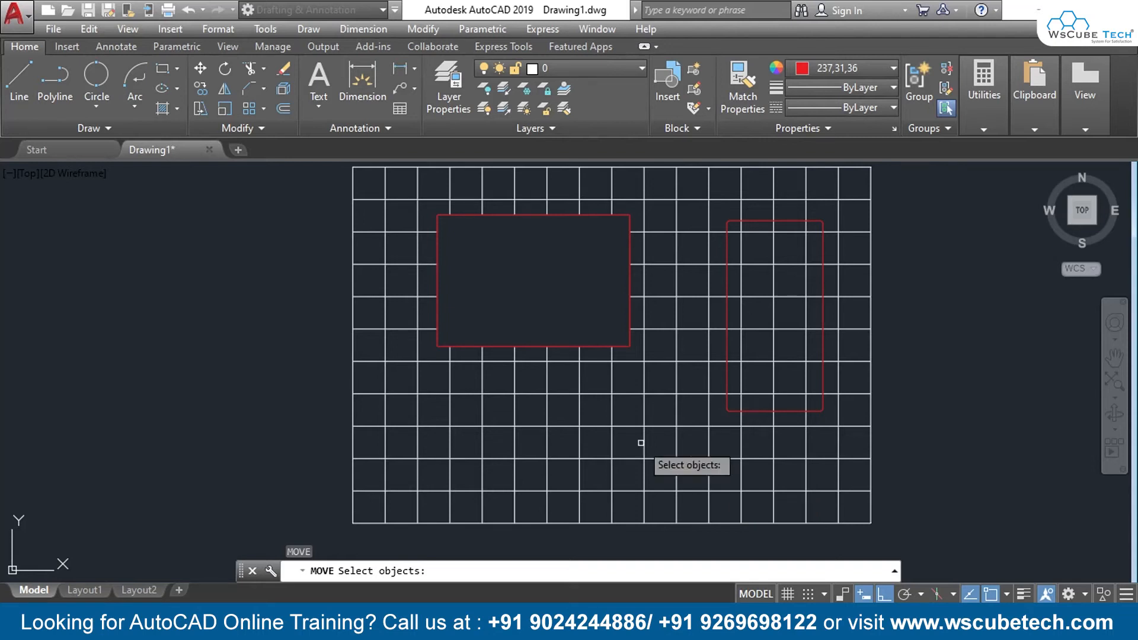
left_click(439, 345)
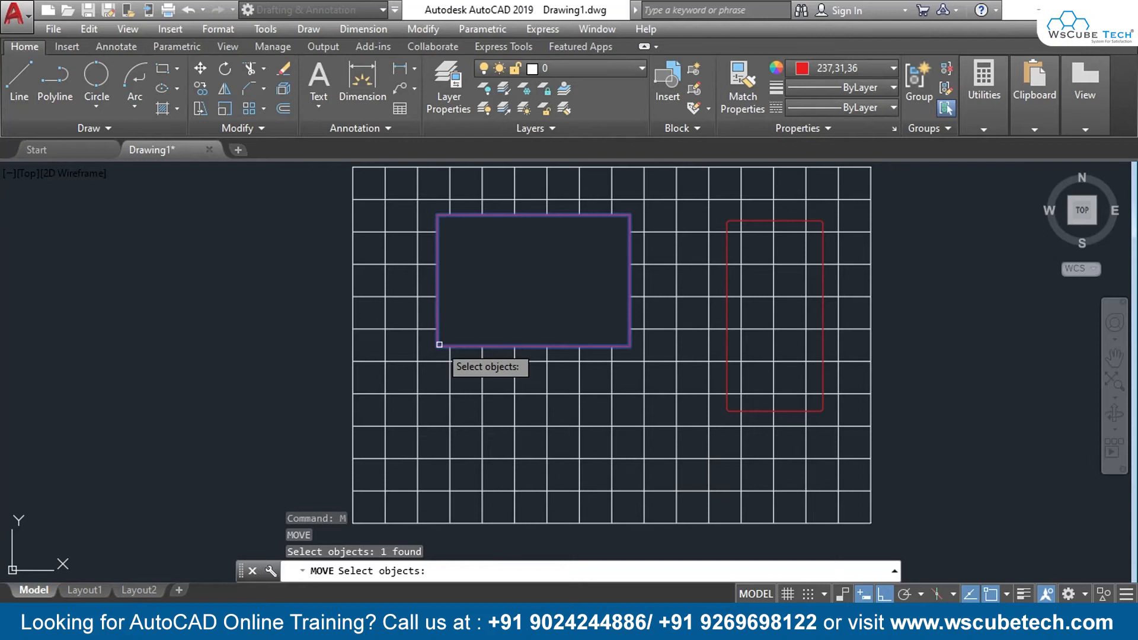
key("Return")
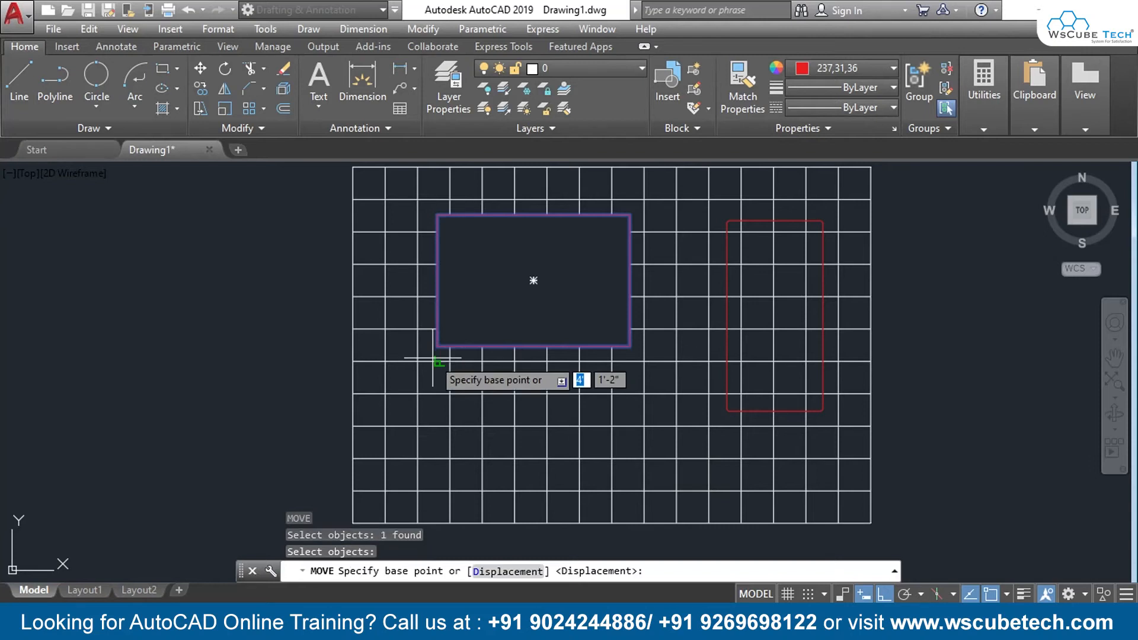
left_click(438, 346)
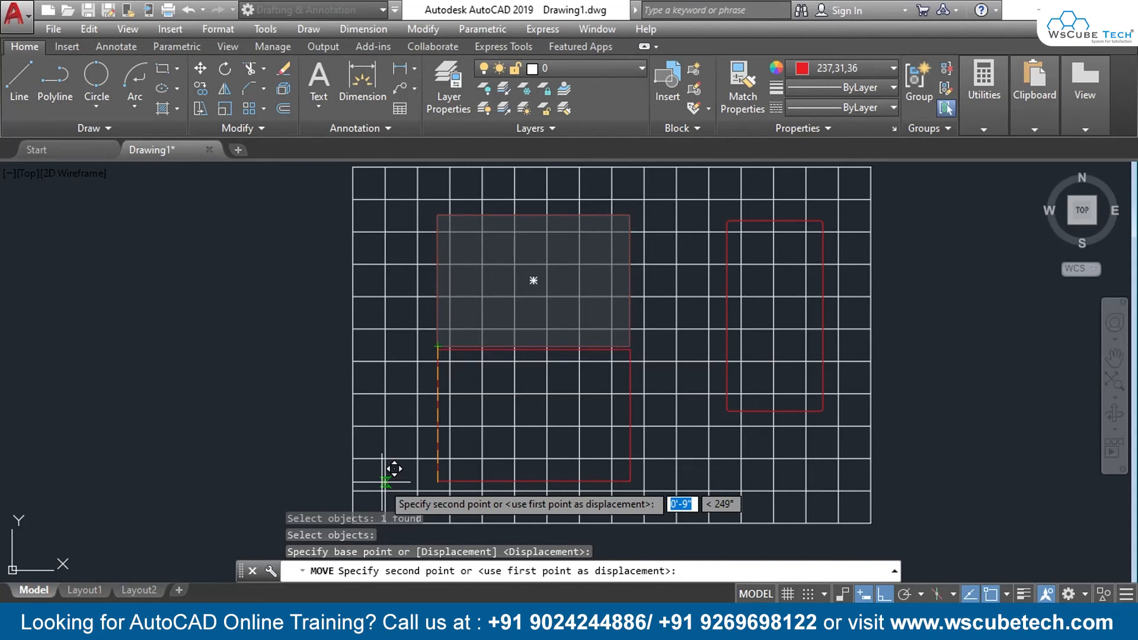
key("F8")
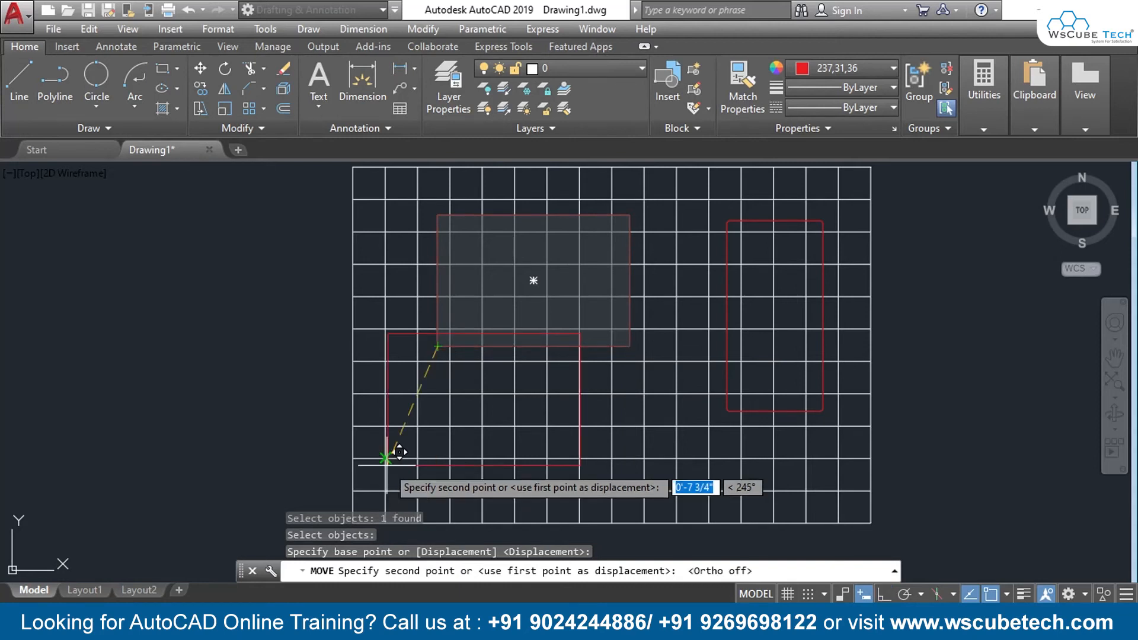
left_click(402, 486)
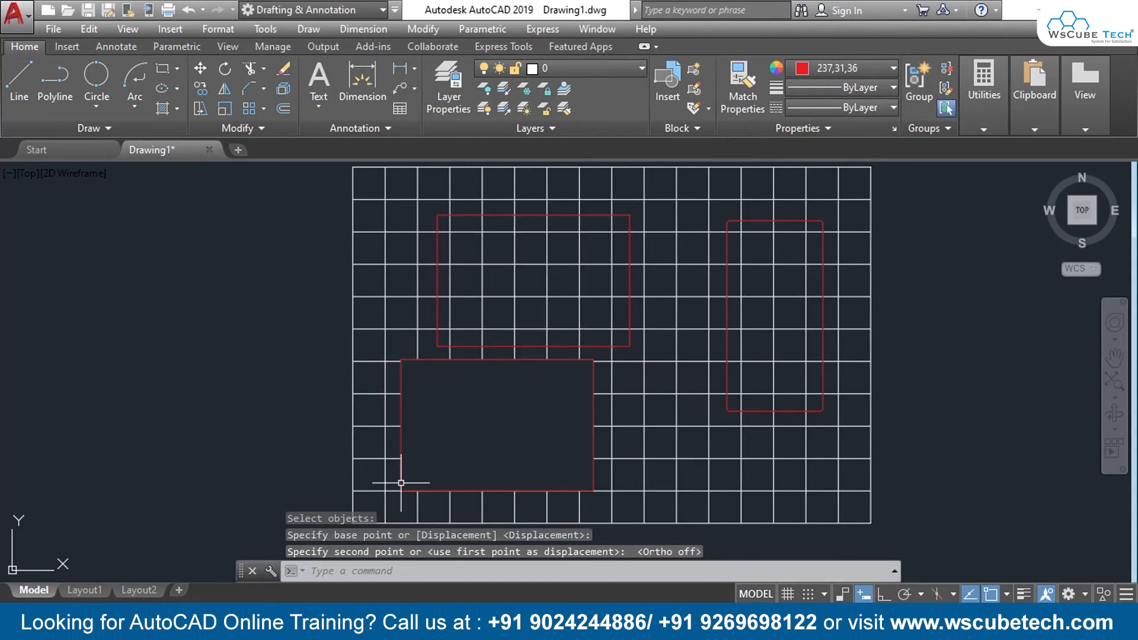
left_click(512, 434)
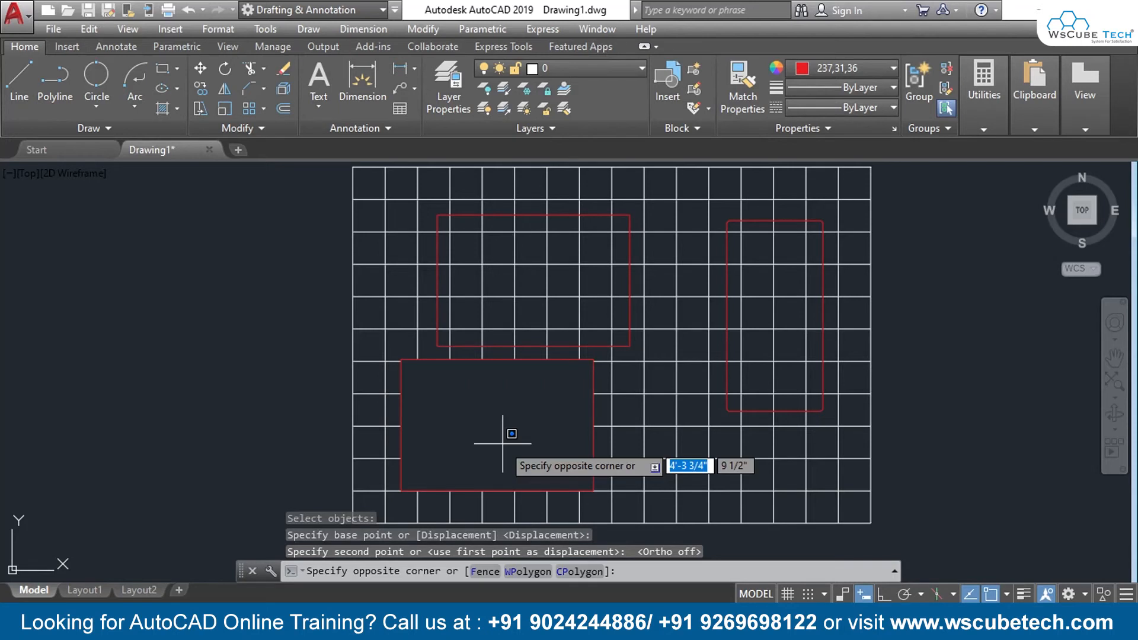
left_click(245, 393)
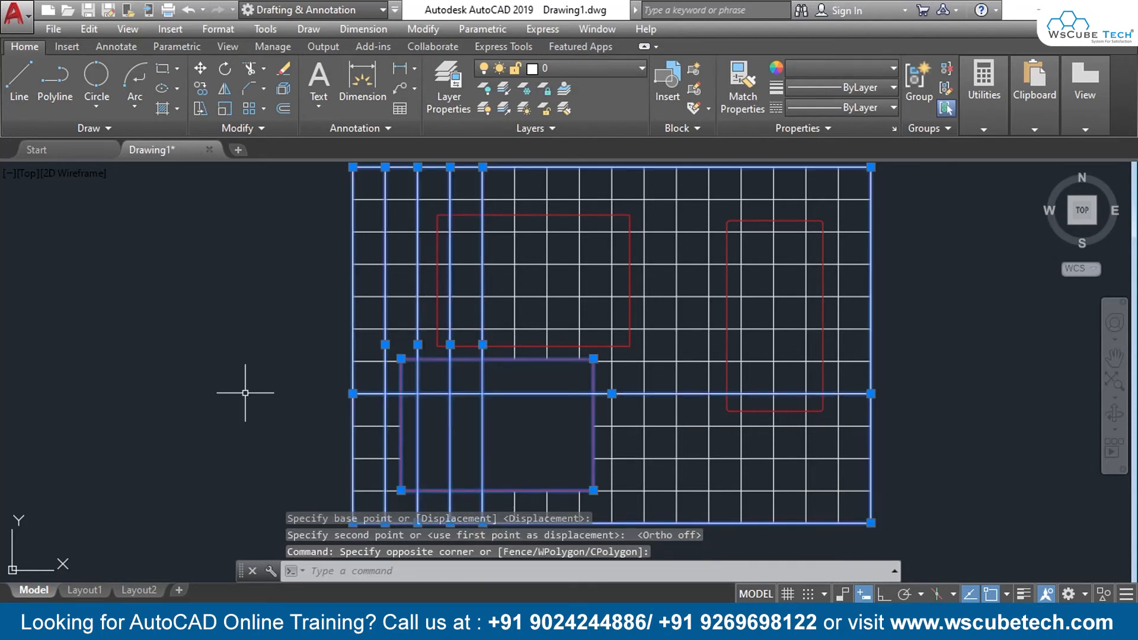
key("Escape")
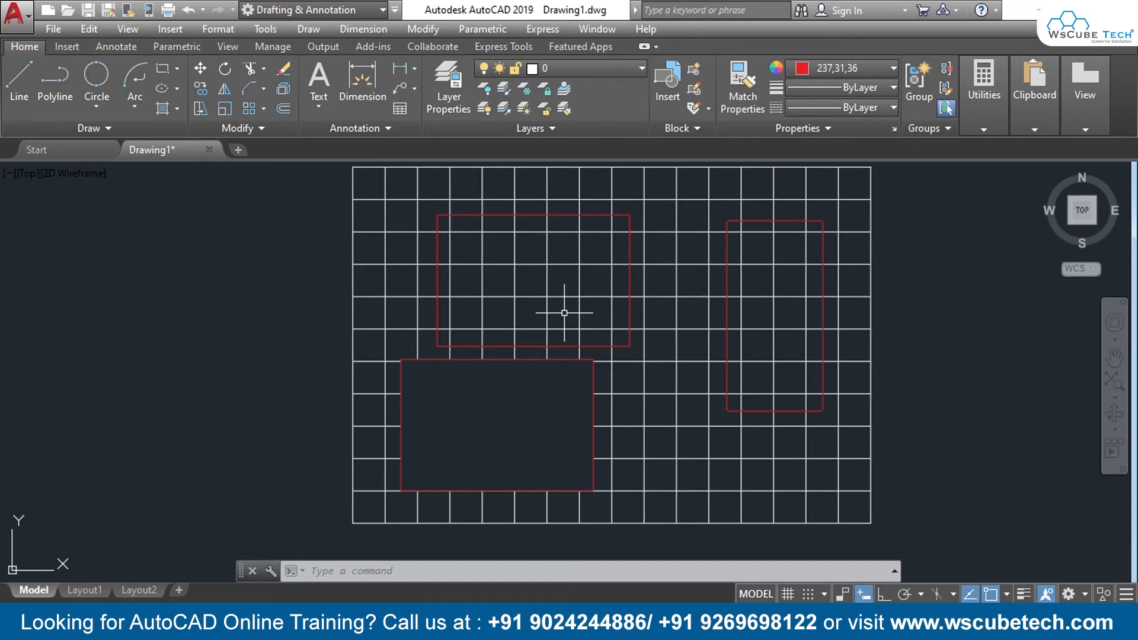
Step: Undo the wipeout's move and the Wipeout commands run on the red rectangles
key("ctrl+z")
key("ctrl+z")
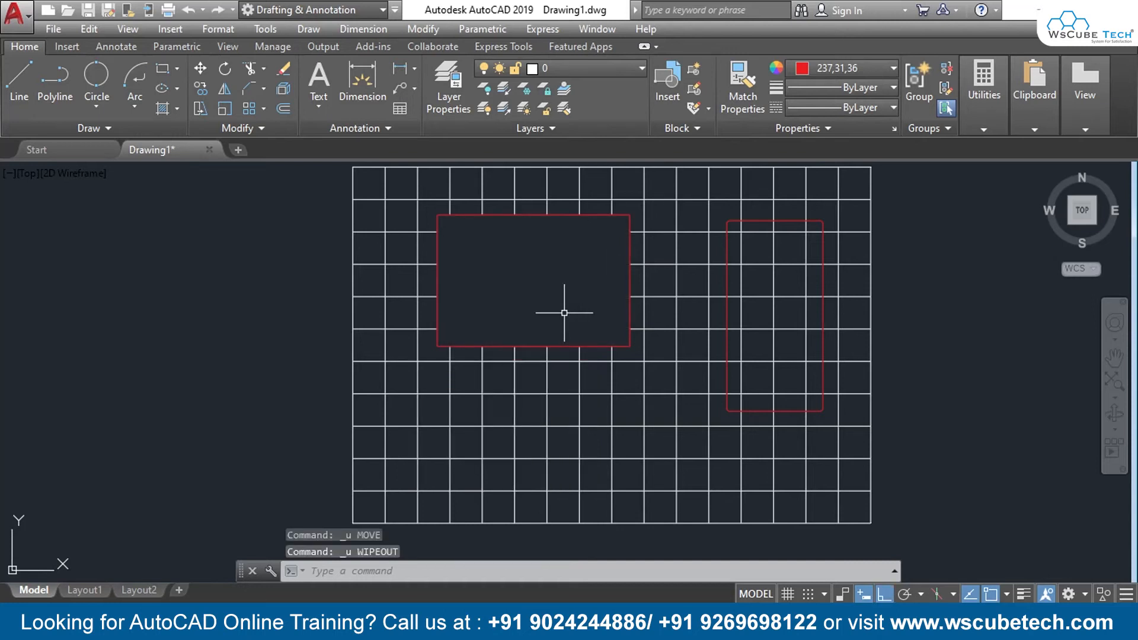
key("ctrl+z")
key("ctrl+z")
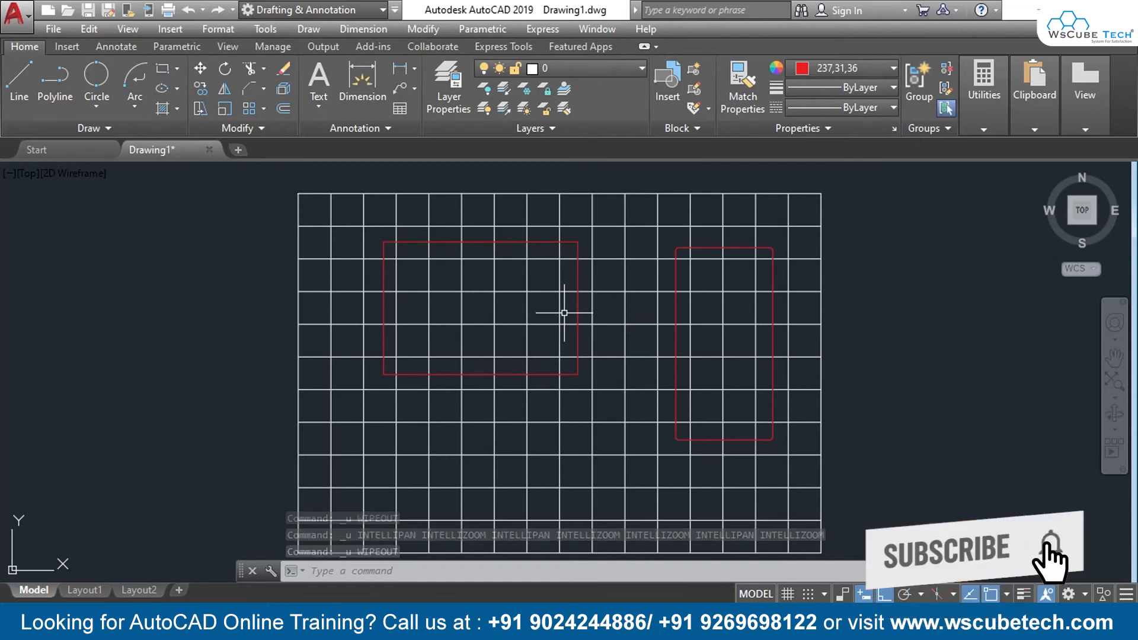
Step: Set the Wipeout command's Frames mode to OFF
type("w")
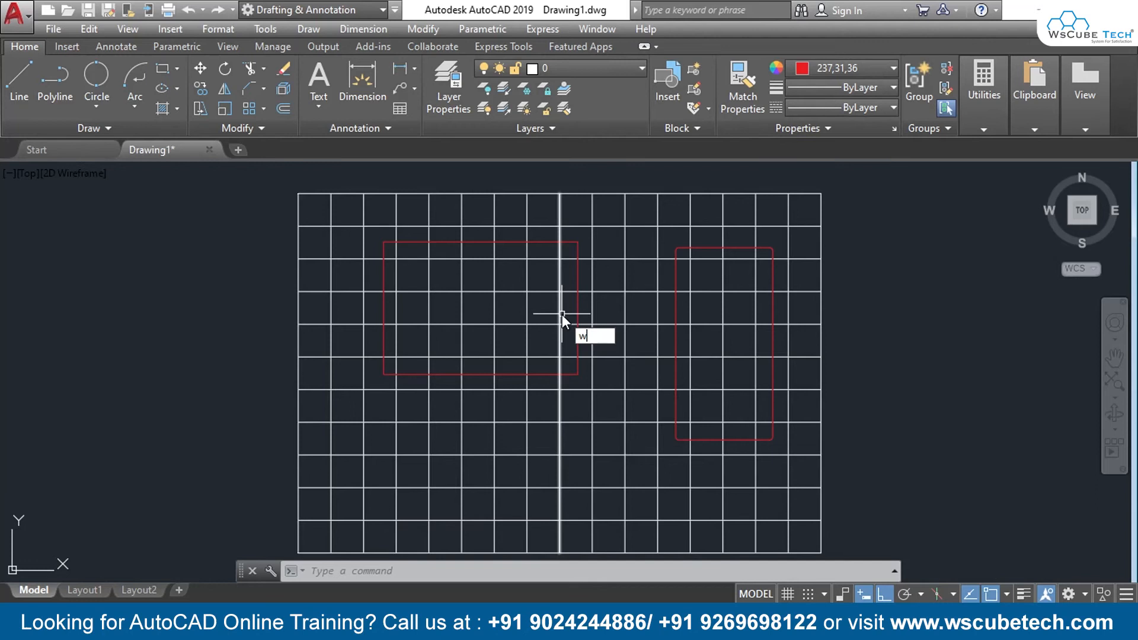
type("ipeout")
key("Return")
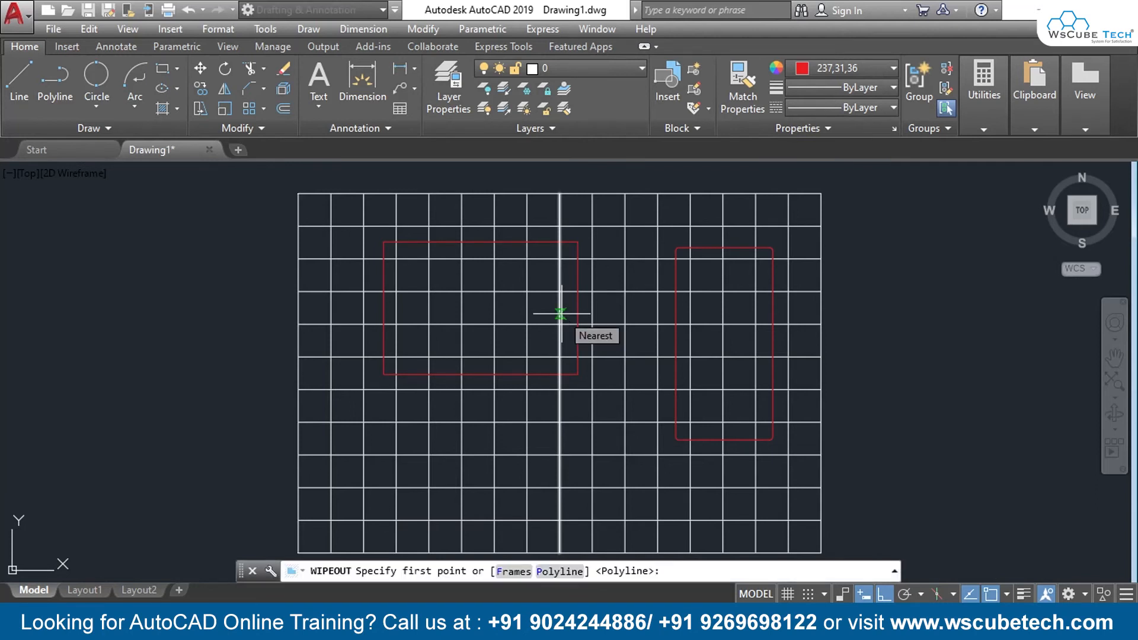
type("f")
key("Return")
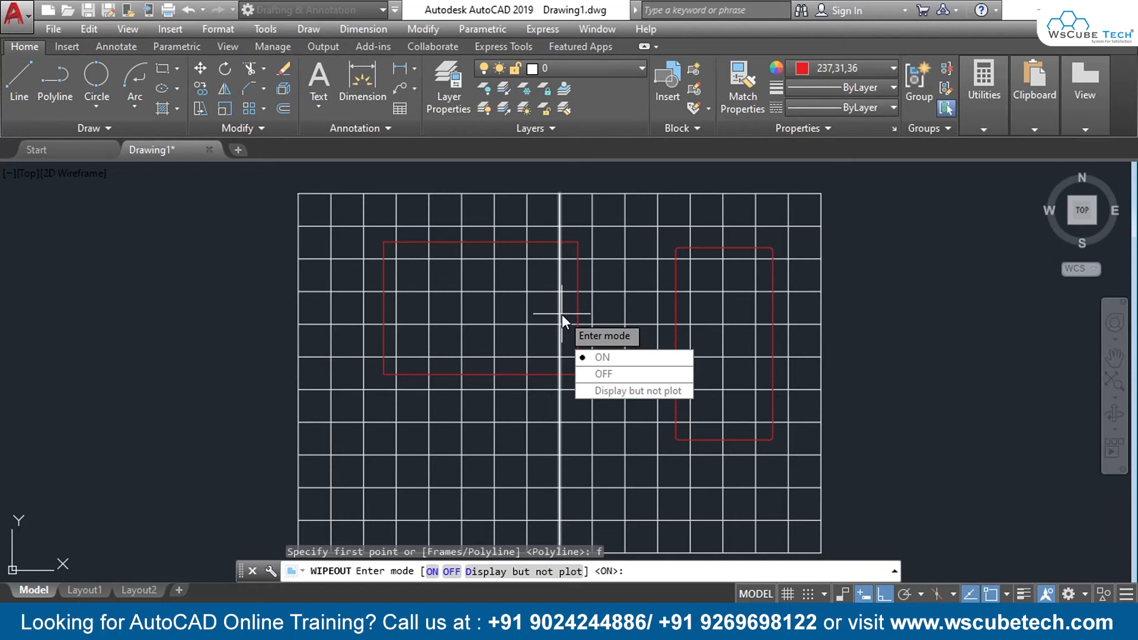
left_click(609, 375)
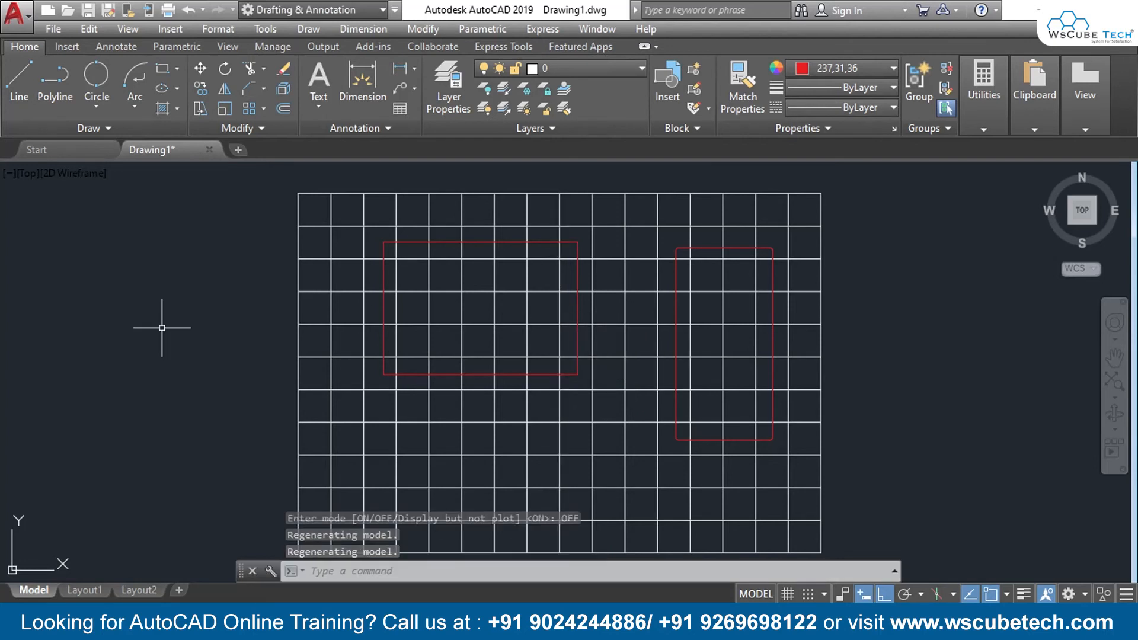
Step: Draw an irregular polygonal wipeout from picked points over the lower left part of the grid, below the wide red rectangle
type("WIPEOUT")
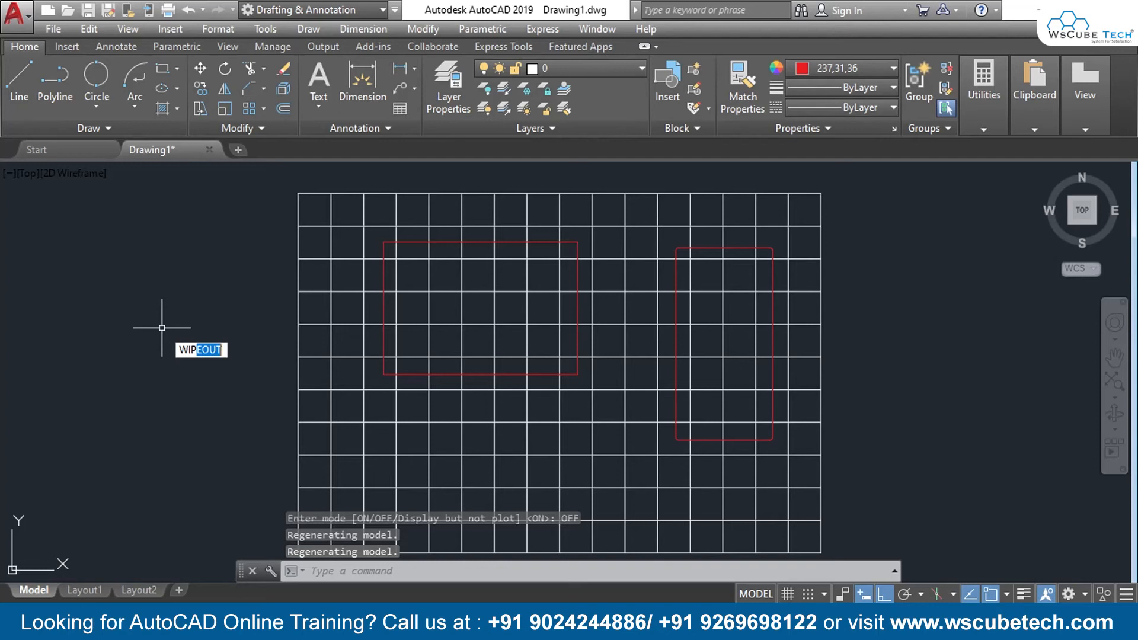
key("Return")
left_click(346, 440)
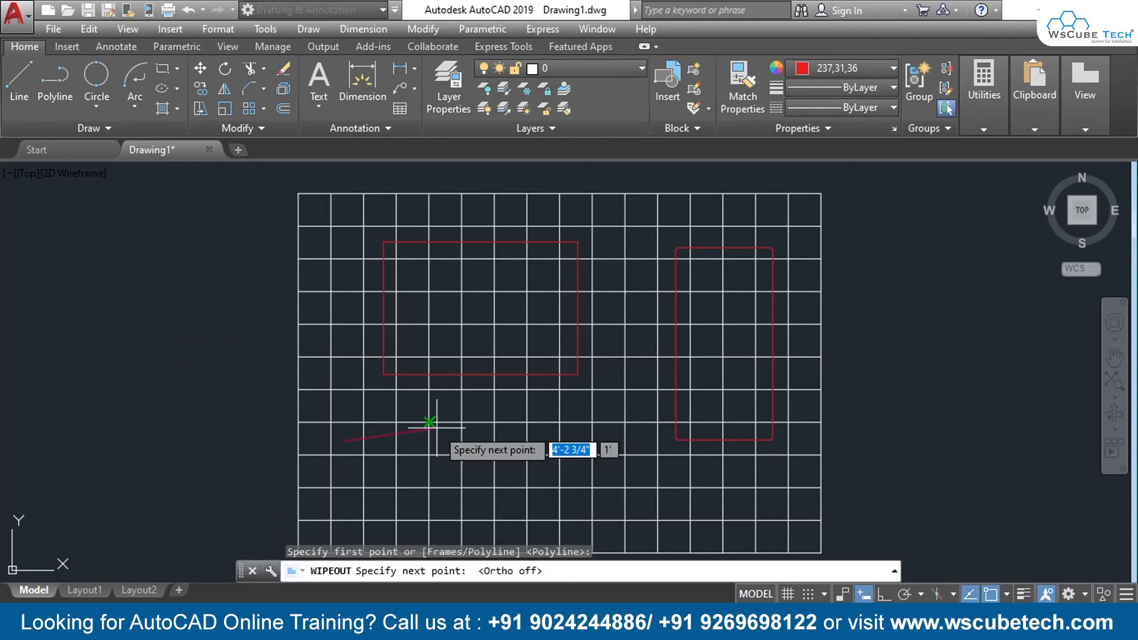
left_click(448, 407)
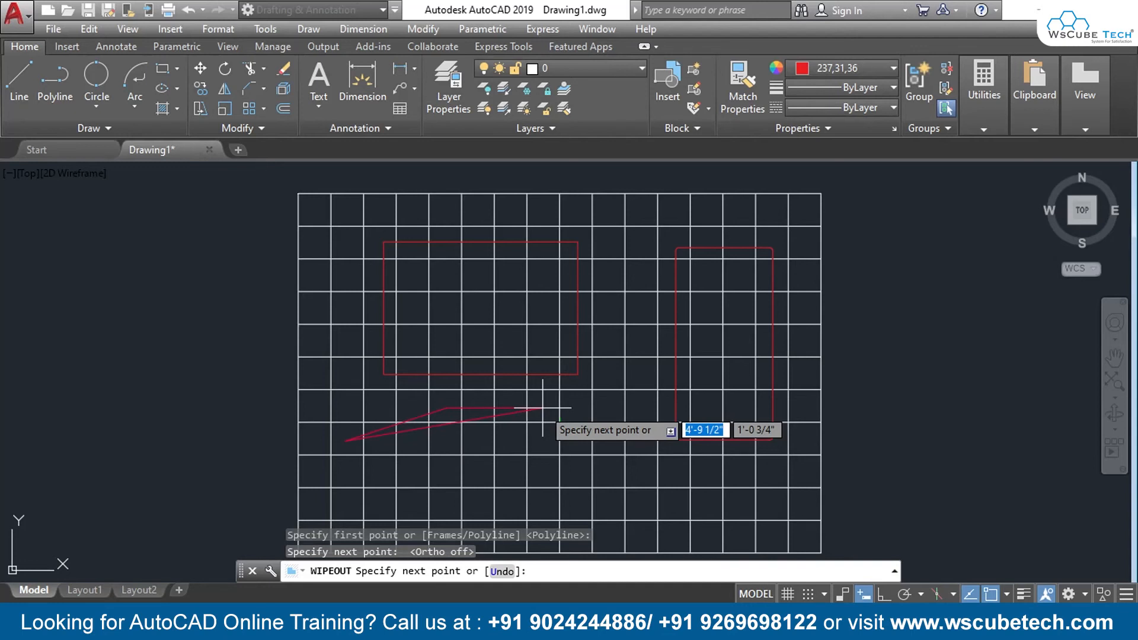
left_click(543, 408)
key("Return")
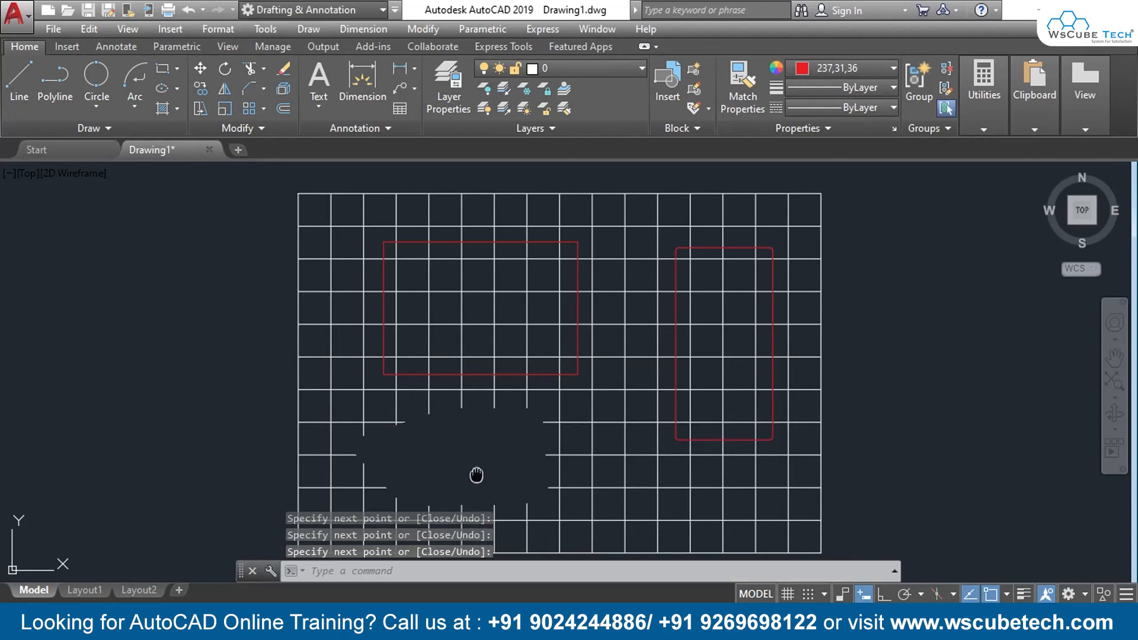
middle_click_drag(477, 475, 493, 389)
scroll(492, 388, "up", 2)
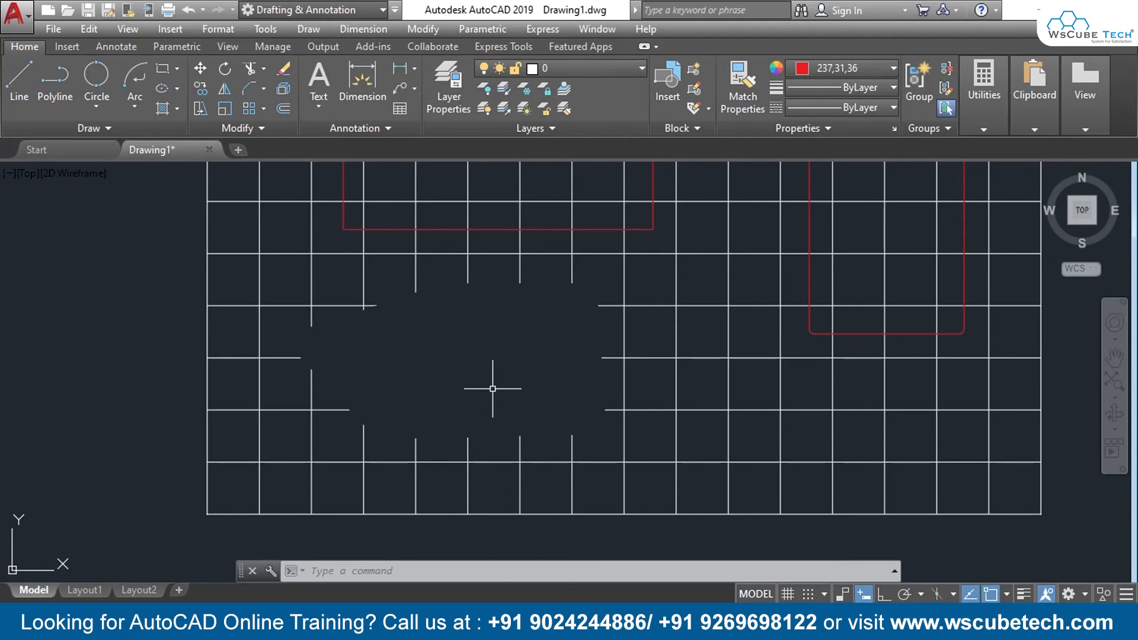
Step: Set the Wipeout command's Frames mode to Display but not plot
key("Return")
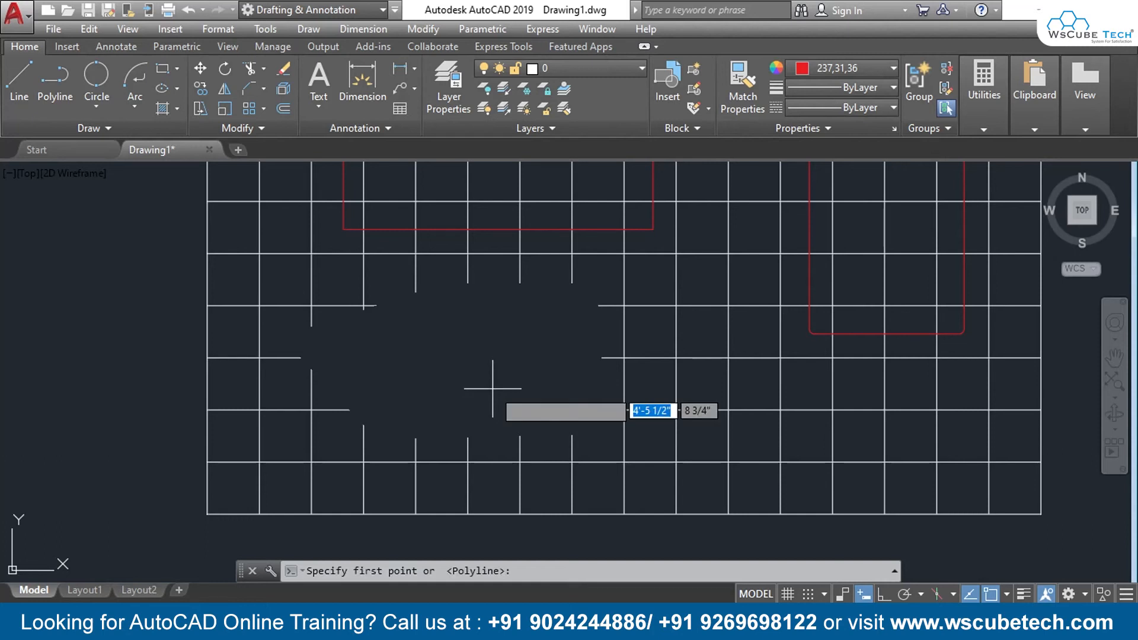
type("f")
key("Return")
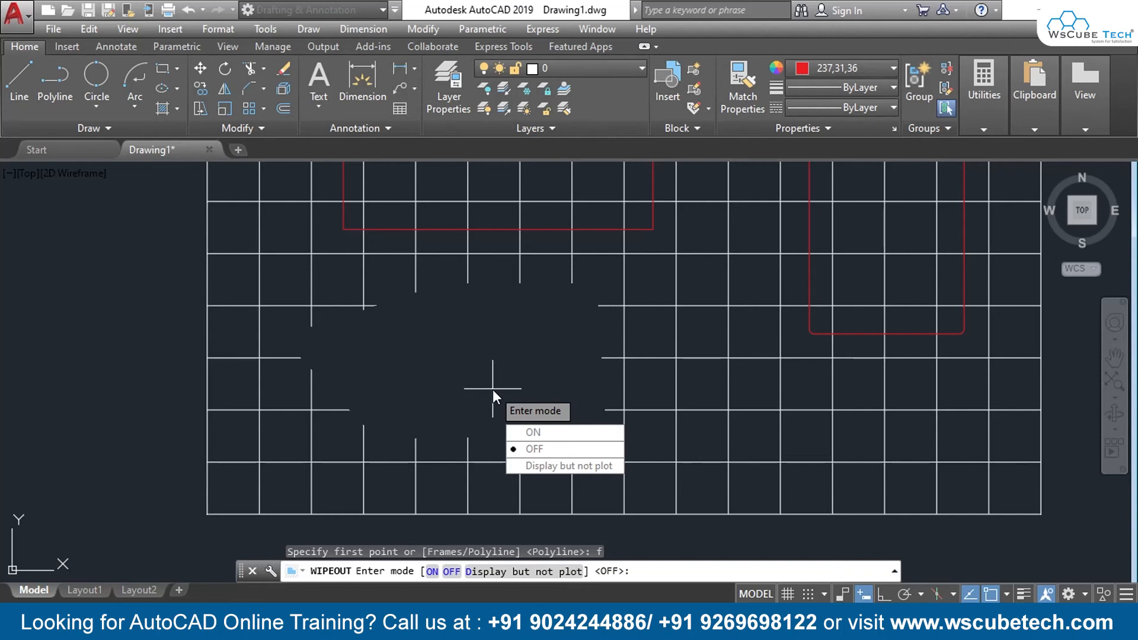
type("D")
key("Return")
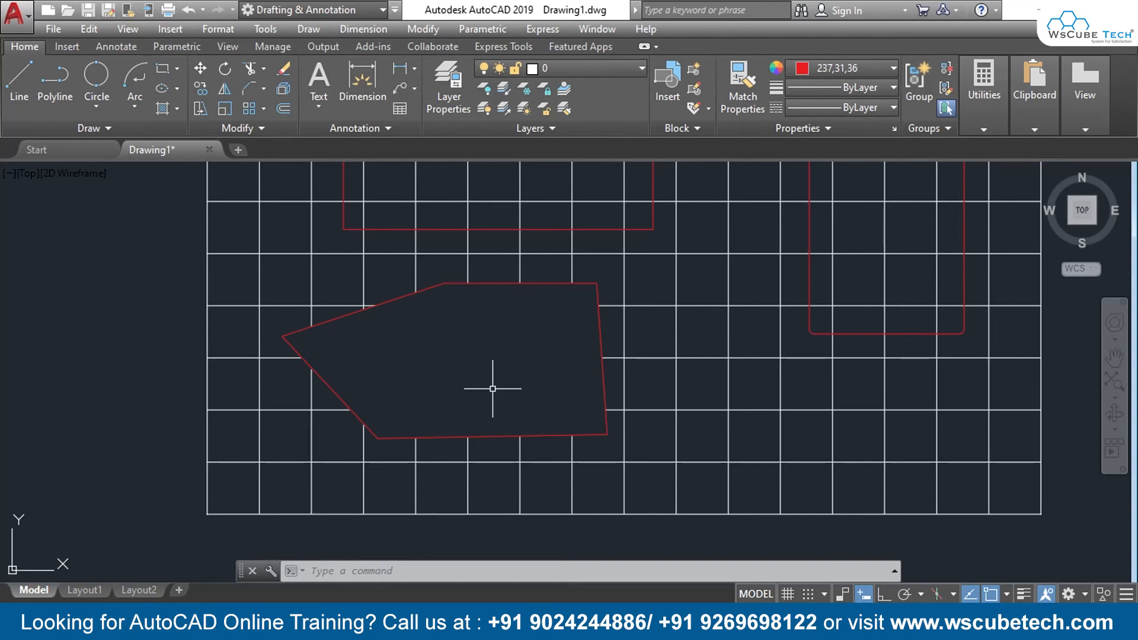
Step: Undo the Frames mode change and the irregular polygonal wipeout on the grid
key("ctrl+z")
key("ctrl+z")
key("ctrl+z")
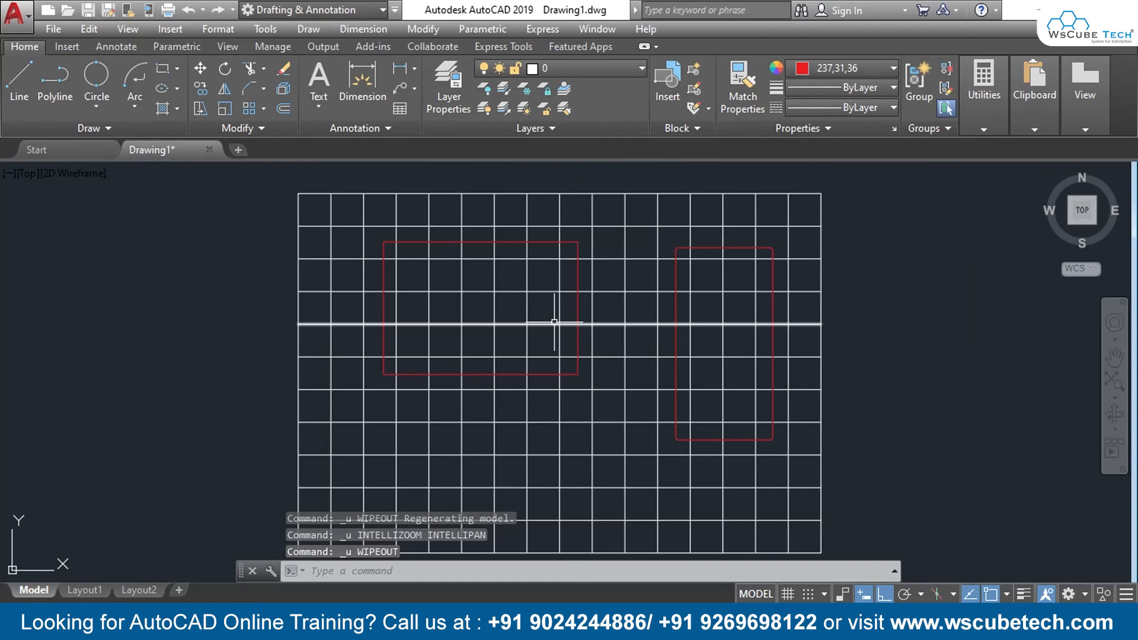
Step: Switch to the PowerPoint slide show to review the Wipeout slide, and return to AutoCAD
mouse_move(554, 322)
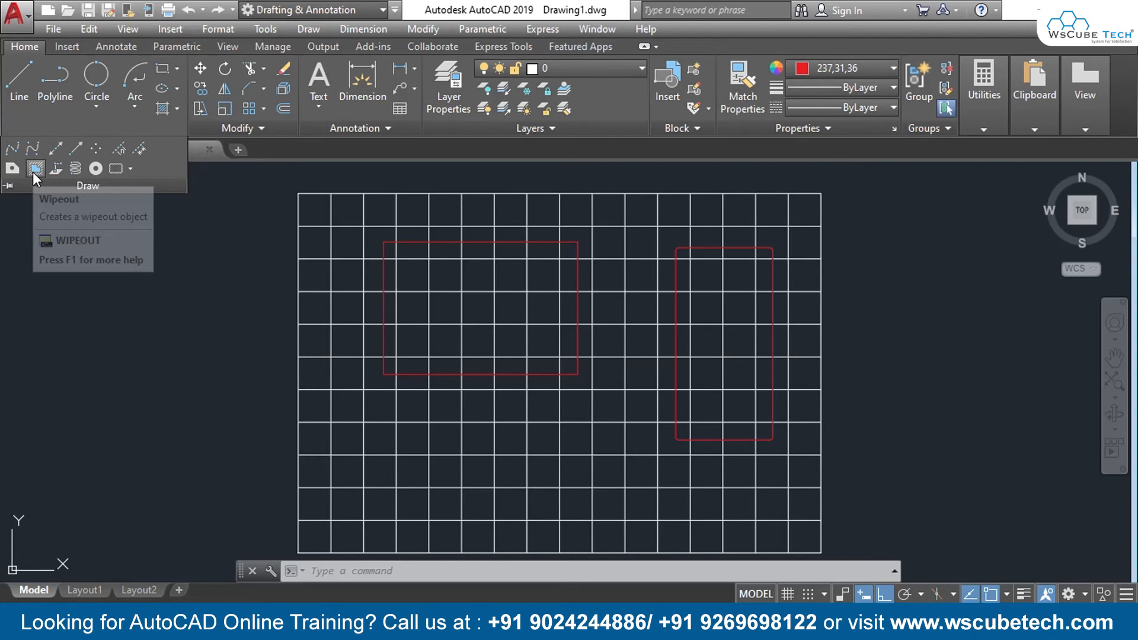
key("alt+Tab")
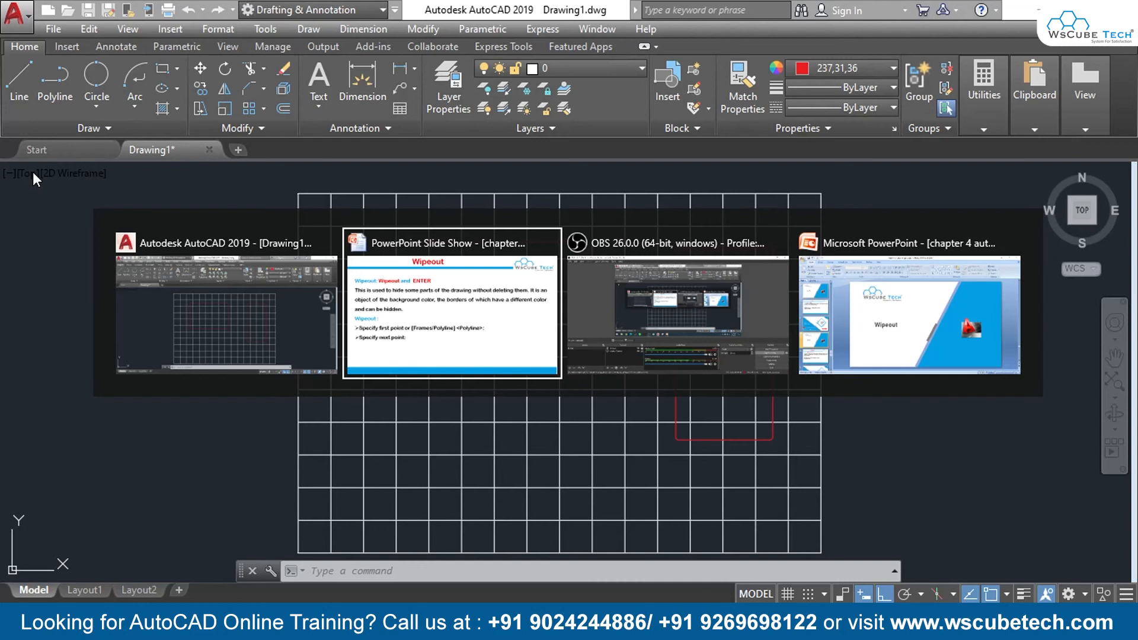
key("alt+Tab")
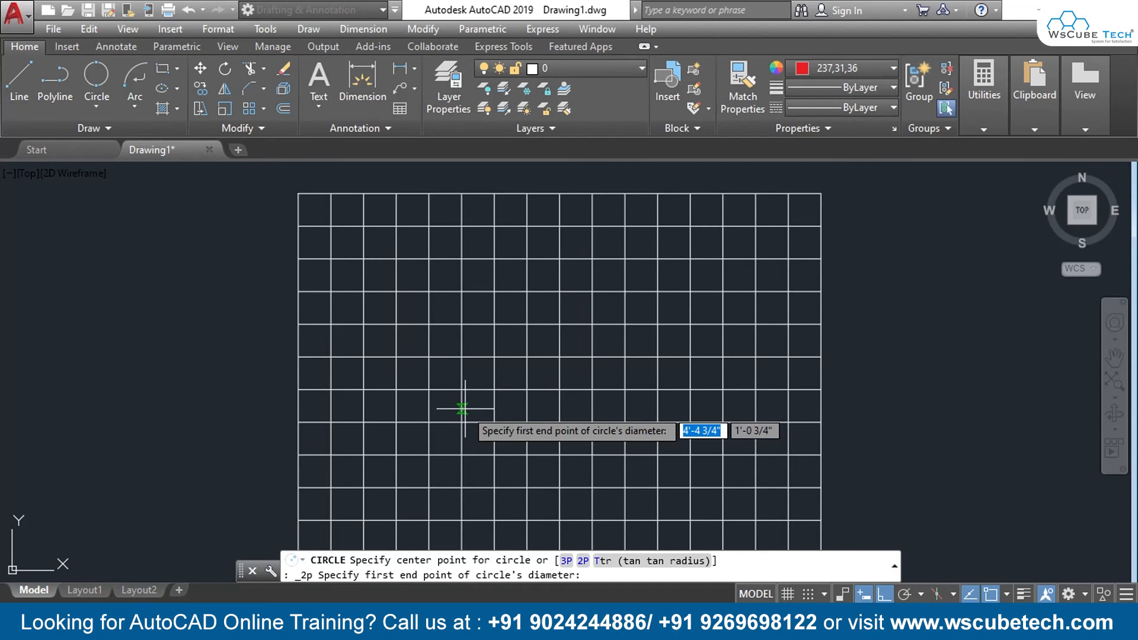
Step: Draw a two-point circle over the upper middle part of the grid and turn ortho off
left_click(515, 277)
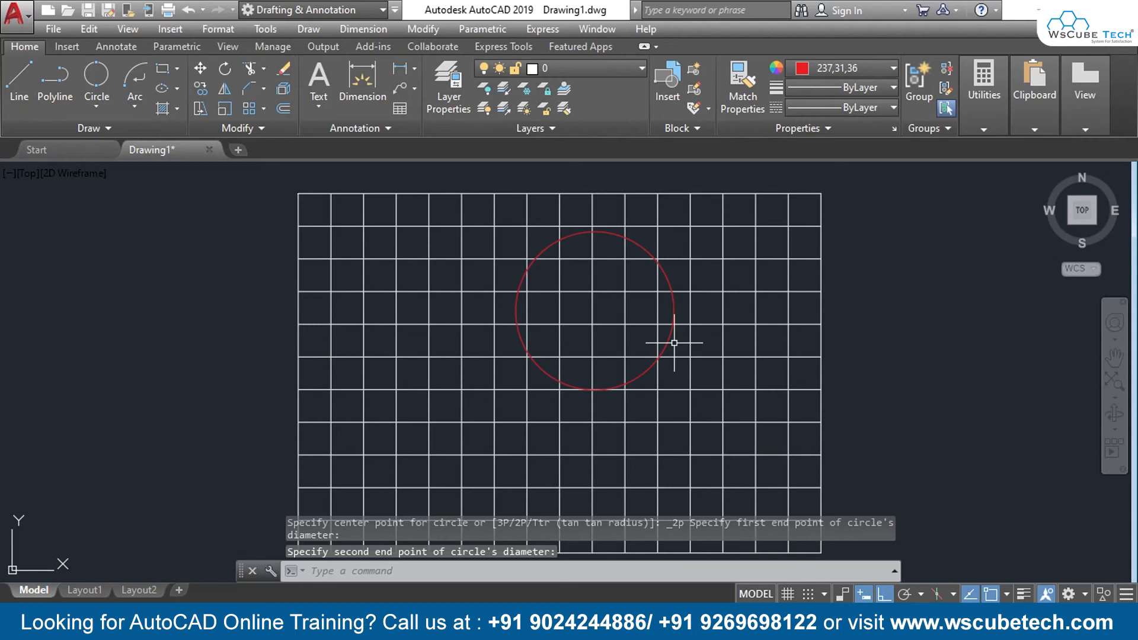
left_click(674, 342)
key("F8")
Step: Try to create a wipeout from the red circle with the Wipeout command's Polyline option
type("wi")
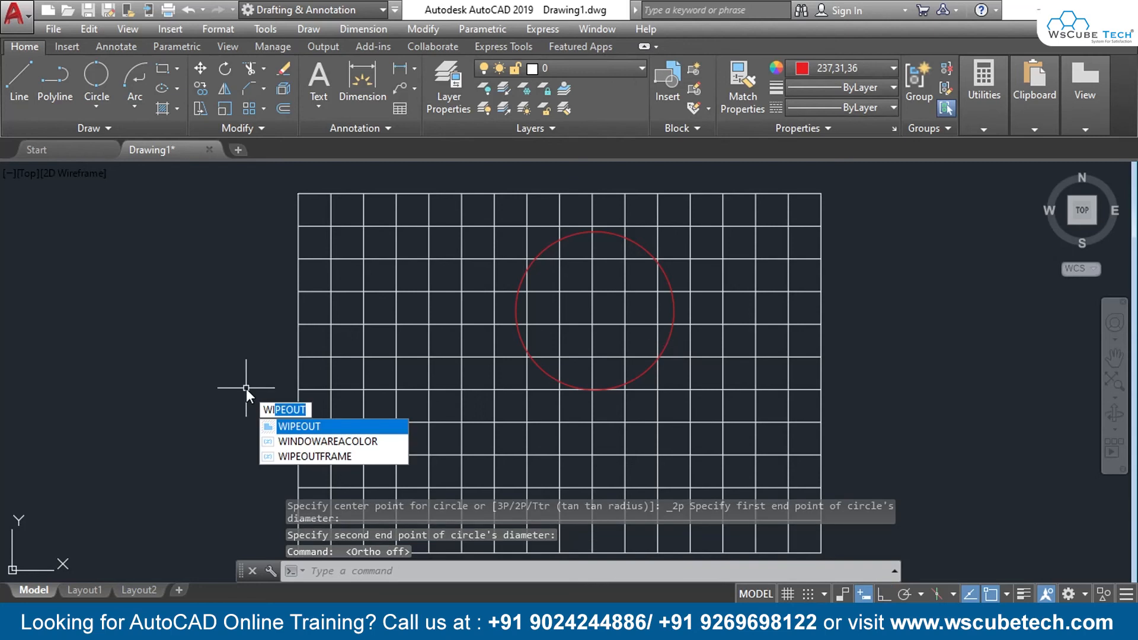
key("Return")
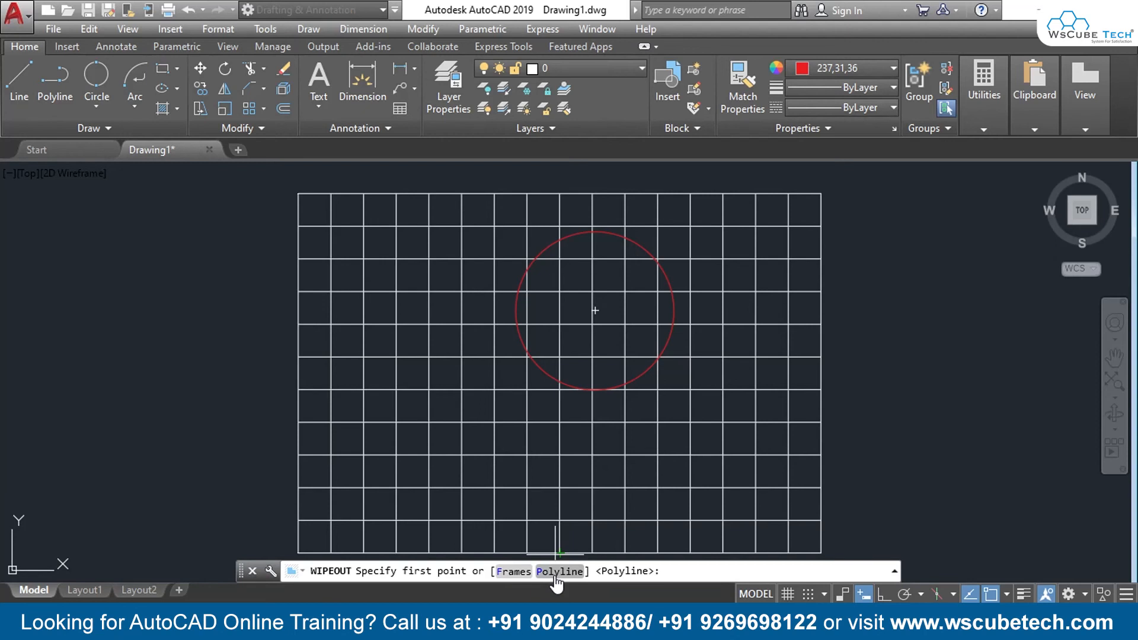
left_click(559, 571)
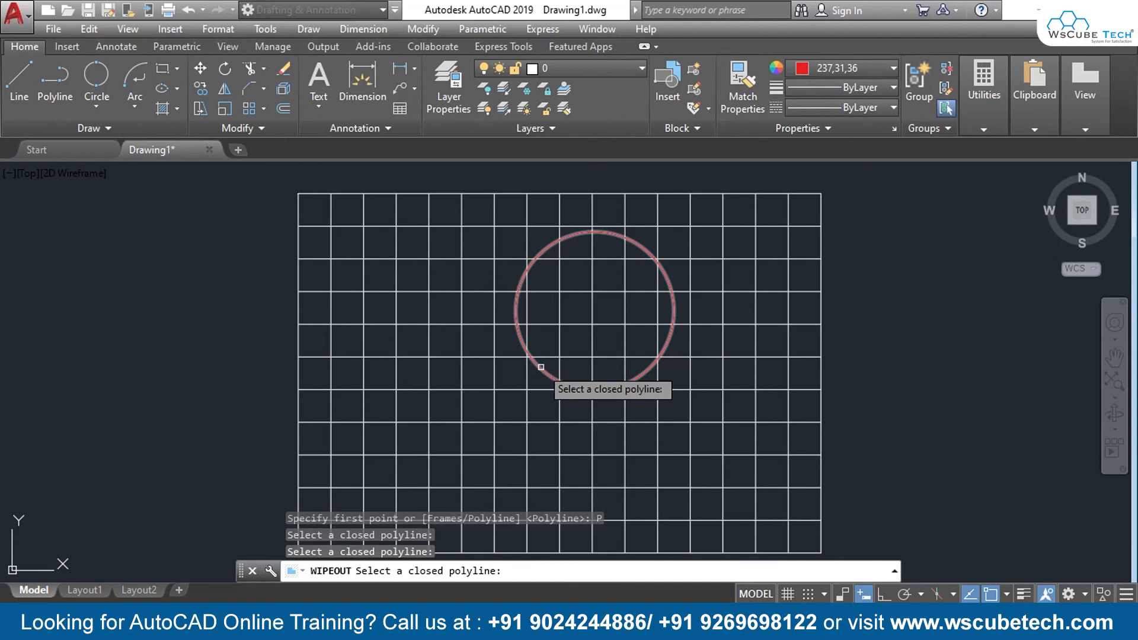
left_click(541, 367)
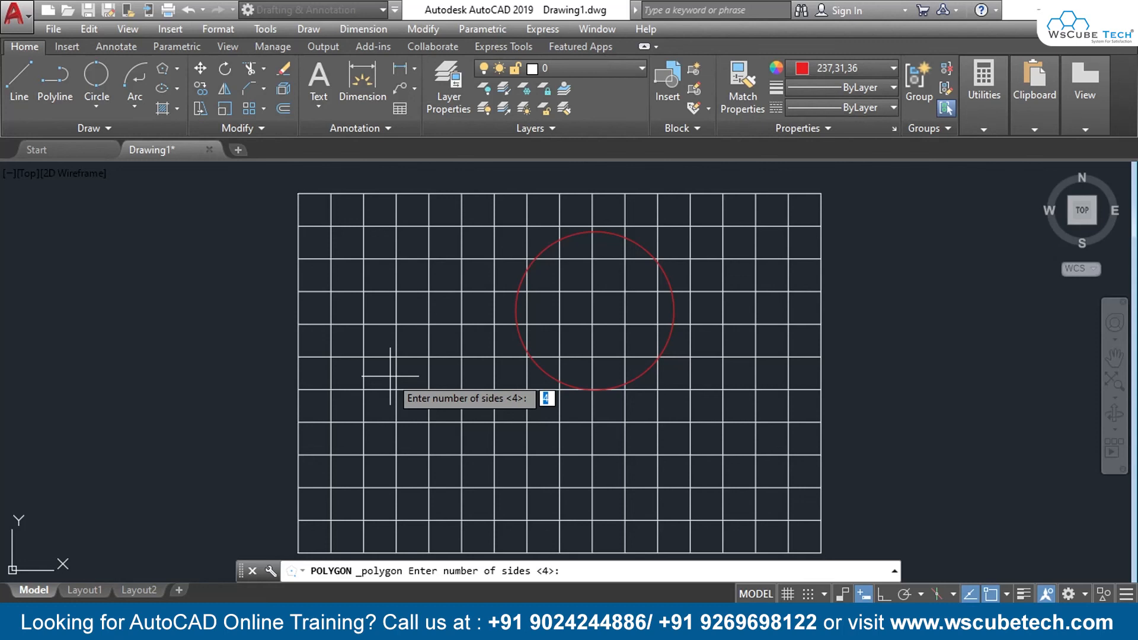
Step: Draw a 1024-sided polygon over the lower left part of the grid, clear of the circle
type("1024")
key("Return")
left_click(386, 405)
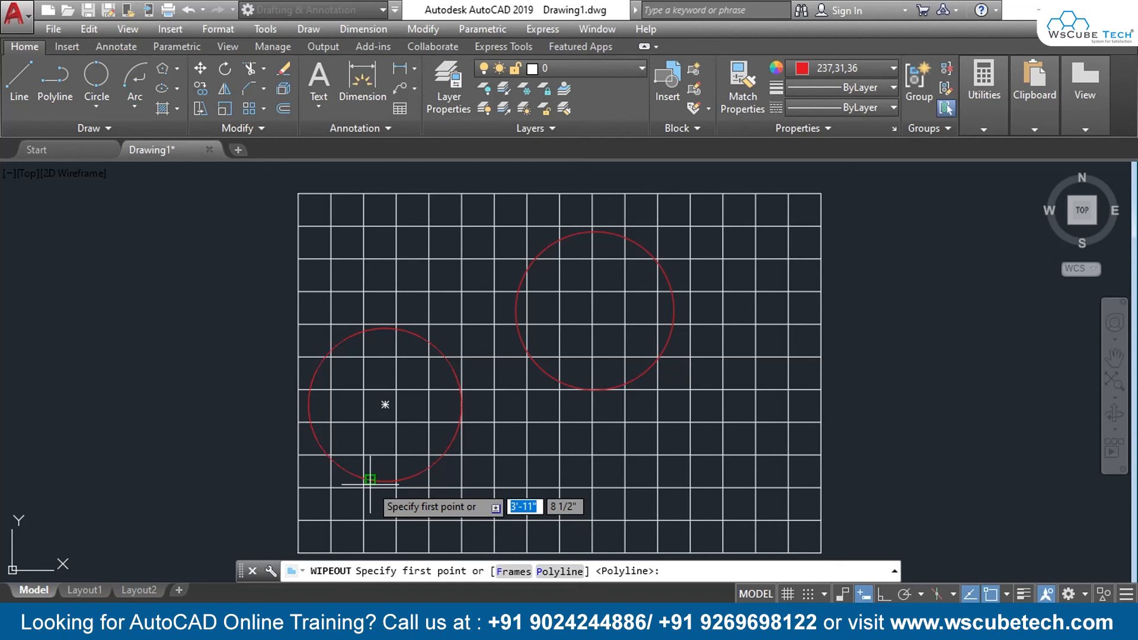
Step: Create a wipeout from the 1024-sided polygon with the Polyline option, without erasing the polyline
type("p")
key("Return")
left_click(411, 475)
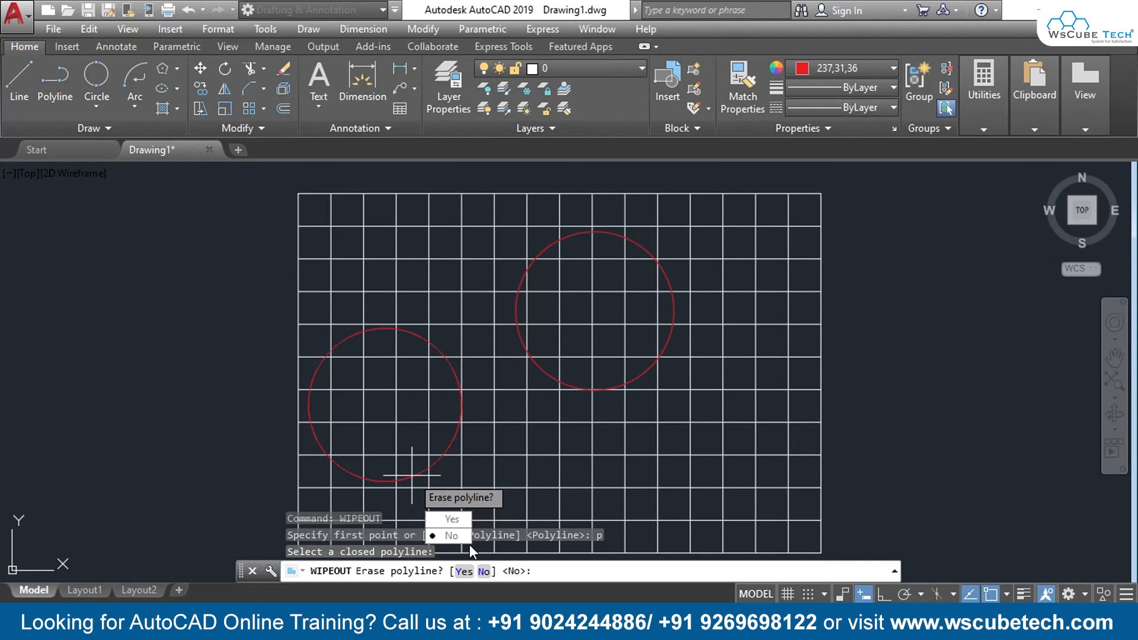
key("Return")
scroll(248, 431, "up", 4)
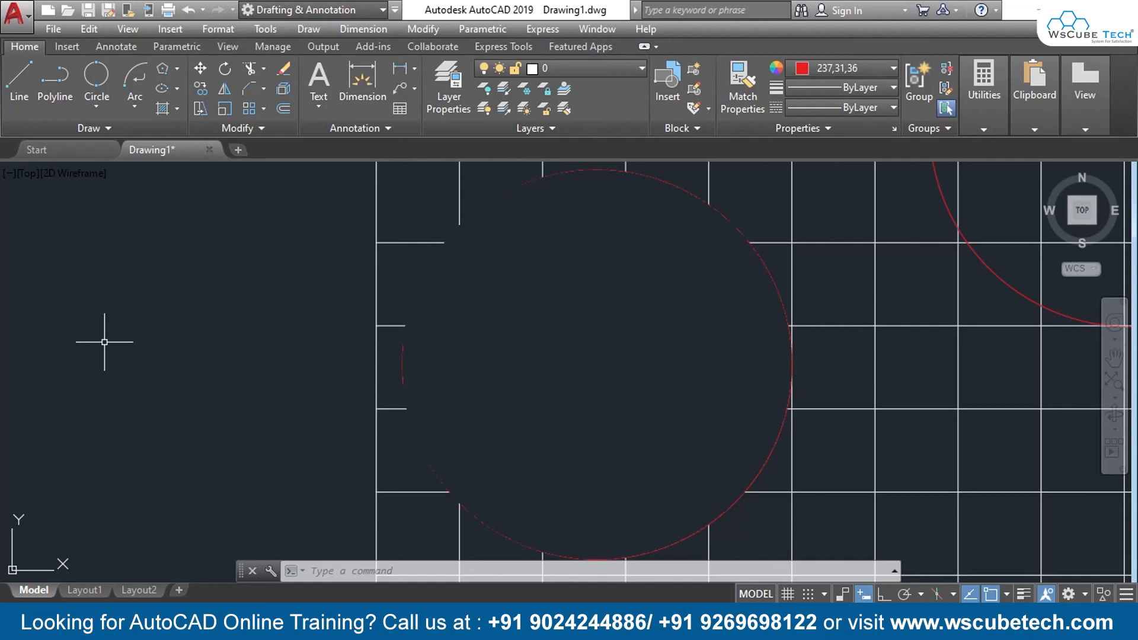
scroll(590, 418, "down", 2)
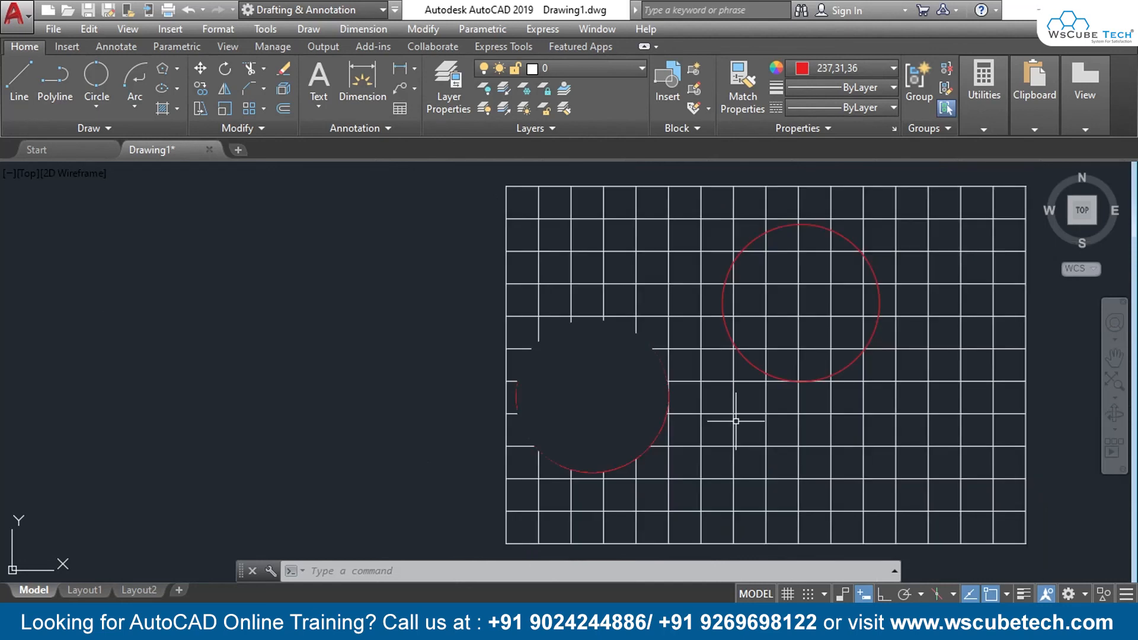